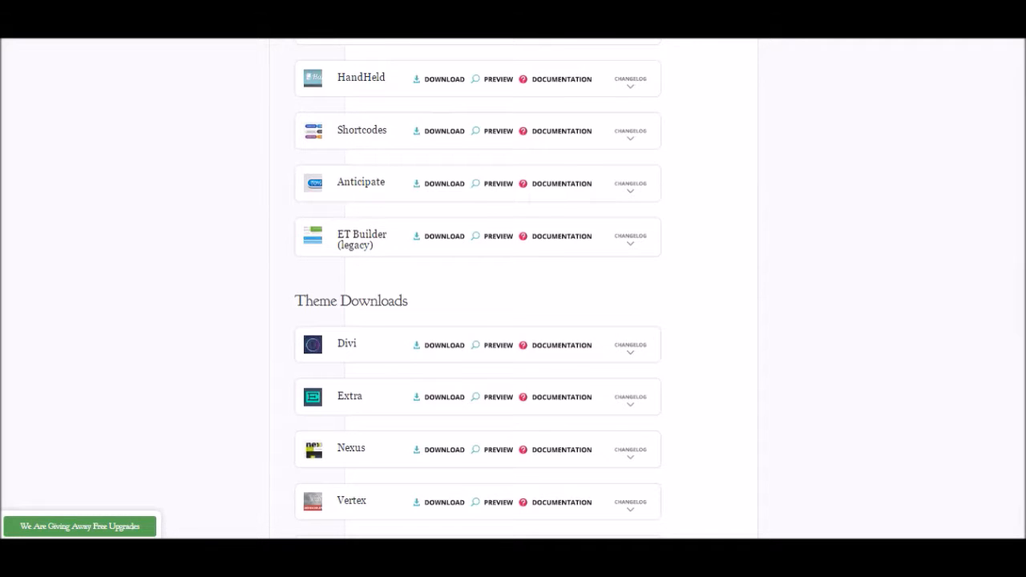
# Step: Download Bloom's Plugin Package from the Elegant Themes Plugin Downloads list
pyautogui.scroll(3, 616, 169)
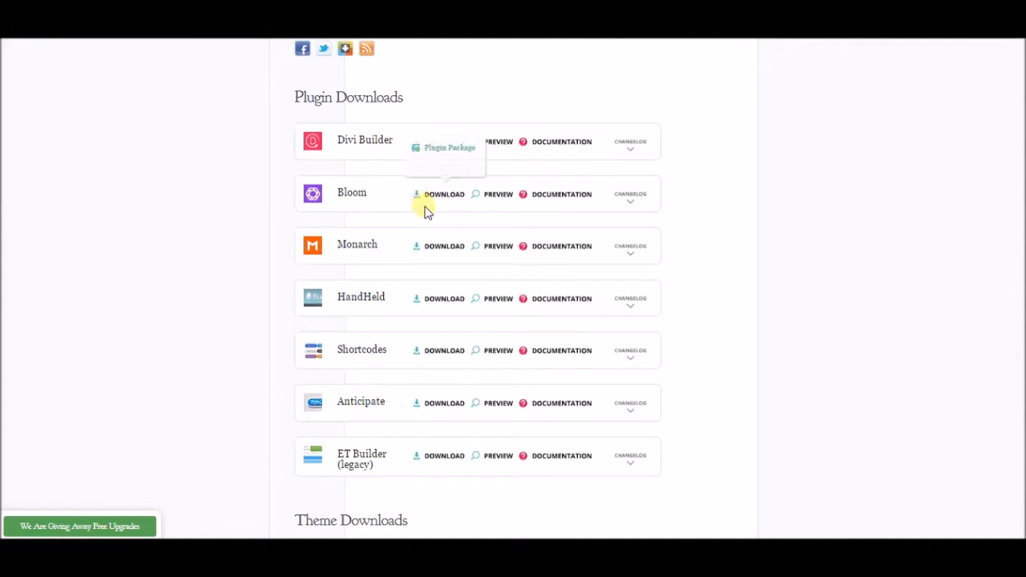
pyautogui.moveTo(436, 199)
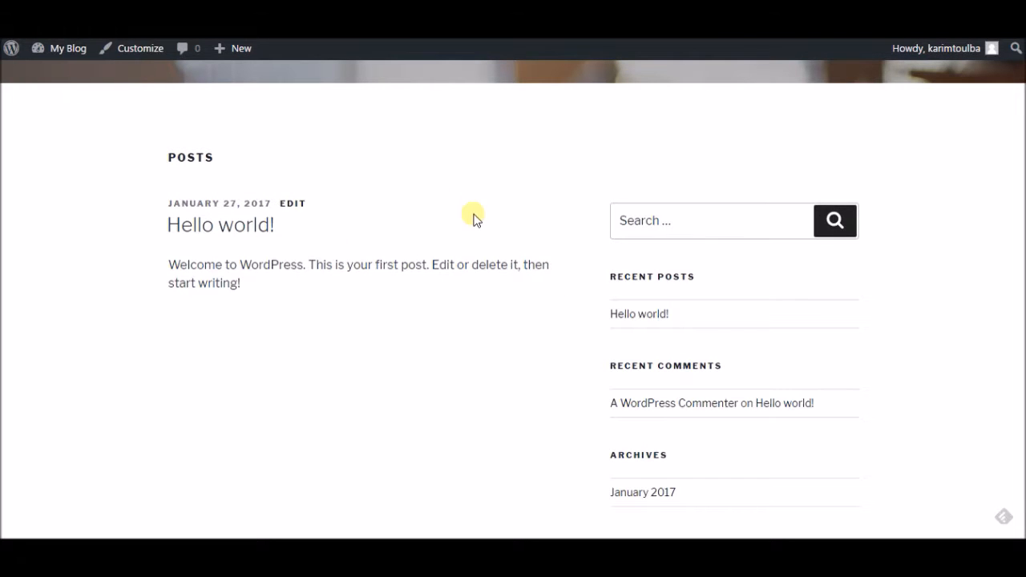
# Step: Go to the blog's admin Dashboard from the My Blog menu
pyautogui.scroll(3, 473, 214)
pyautogui.scroll(3, 513, 288)
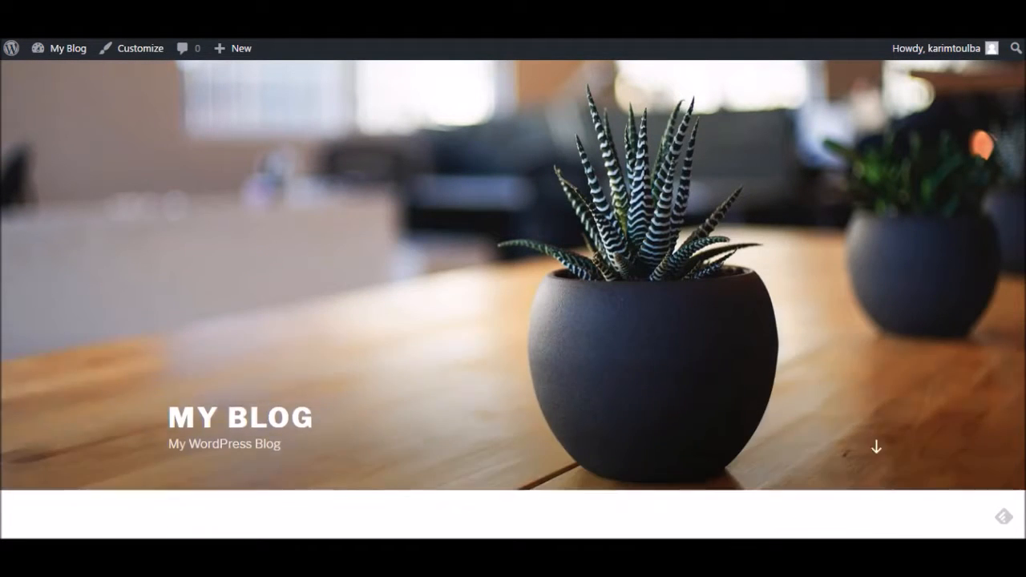
pyautogui.scroll(-3, 513, 288)
pyautogui.scroll(-4, 513, 288)
pyautogui.scroll(4, 514, 289)
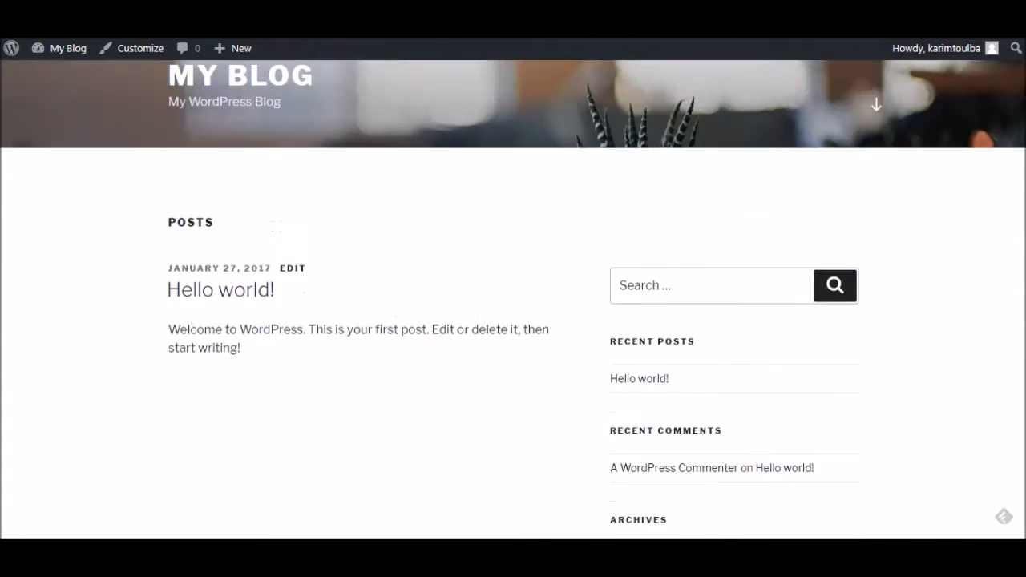
pyautogui.scroll(-3, 513, 289)
pyautogui.scroll(3, 227, 208)
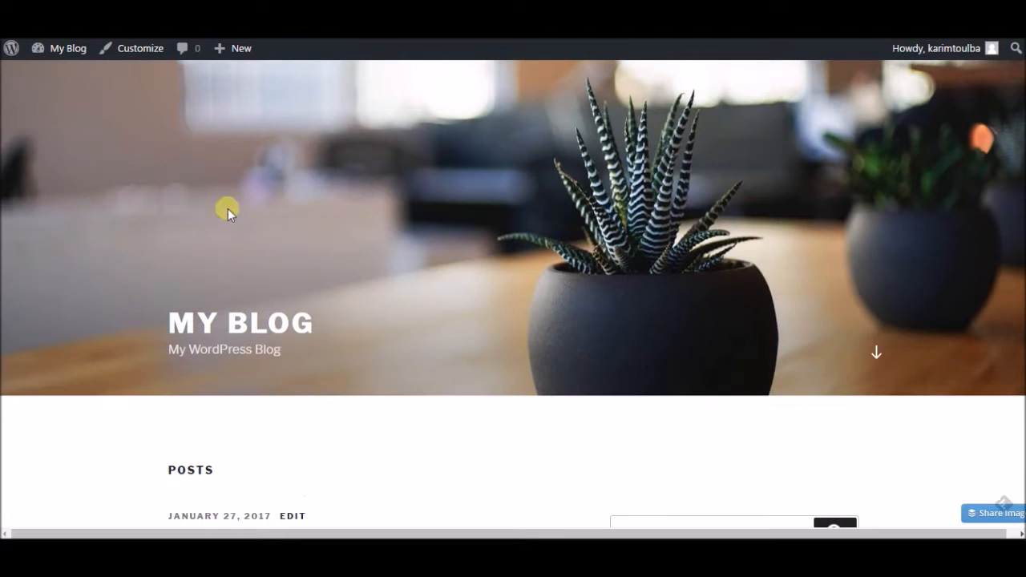
pyautogui.moveTo(65, 50)
pyautogui.click(58, 74)
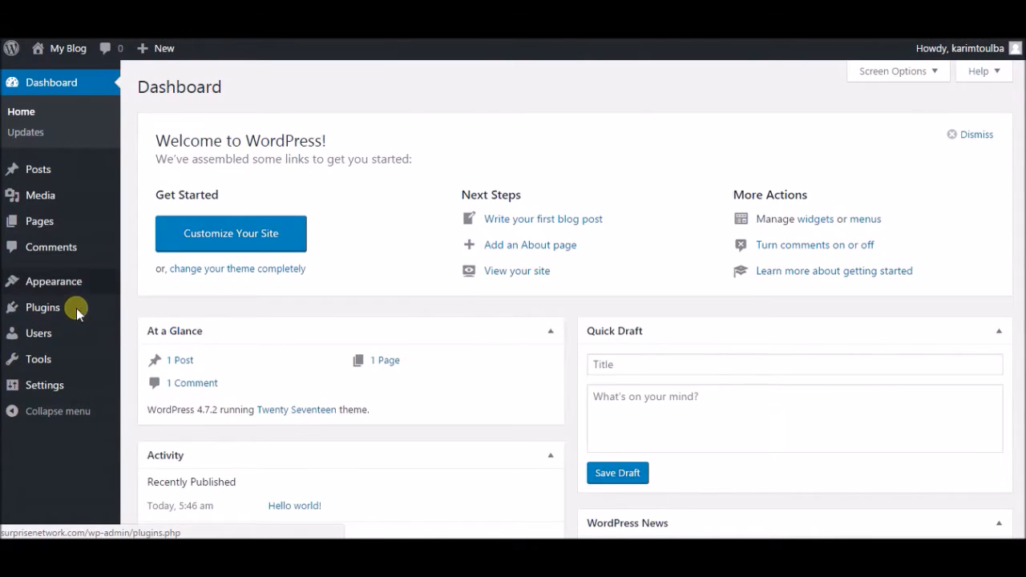
# Step: Open Plugins > Add New and bring up the Upload Plugin form
pyautogui.moveTo(84, 310)
pyautogui.click(155, 328)
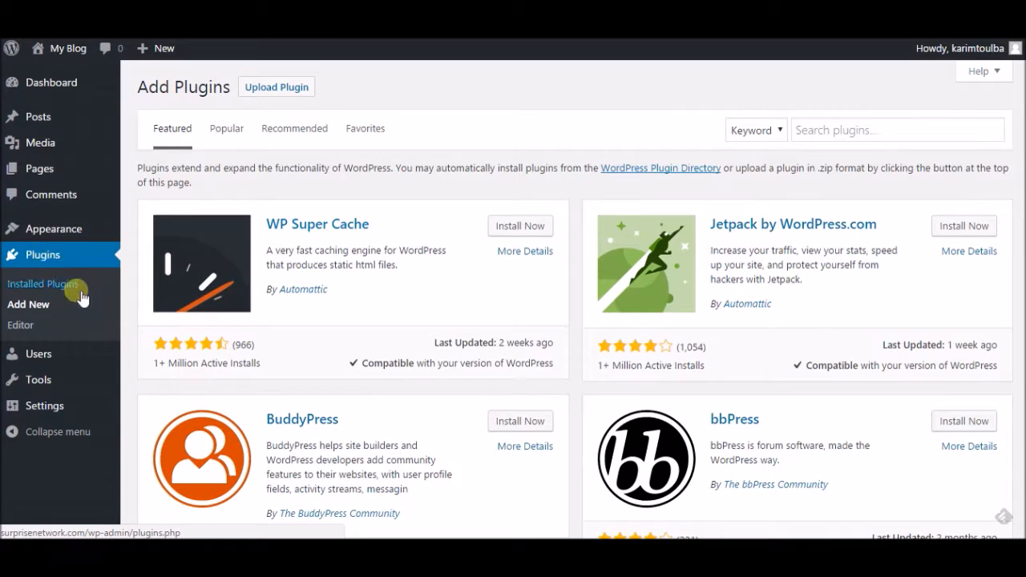
pyautogui.click(899, 132)
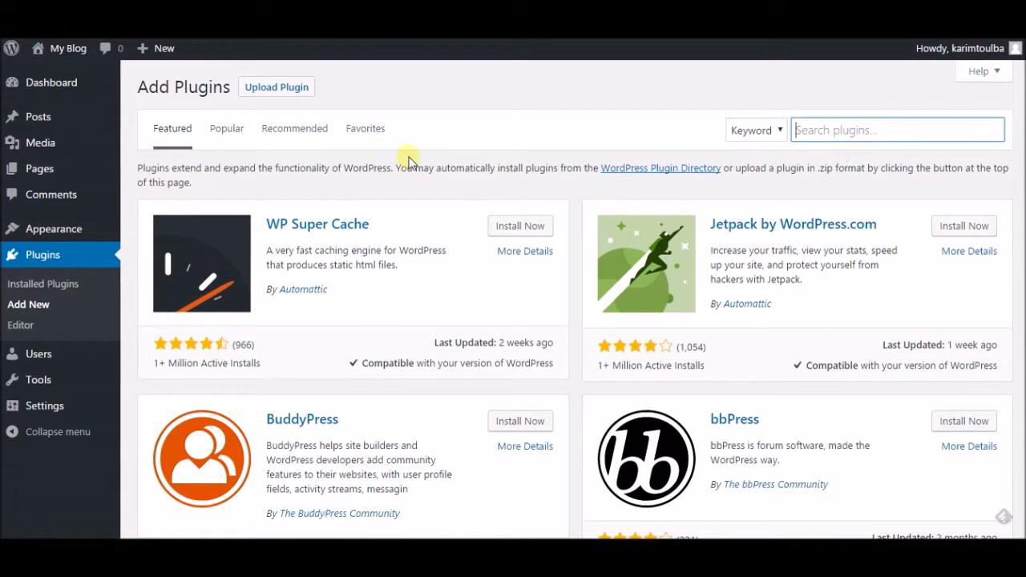
pyautogui.click(289, 89)
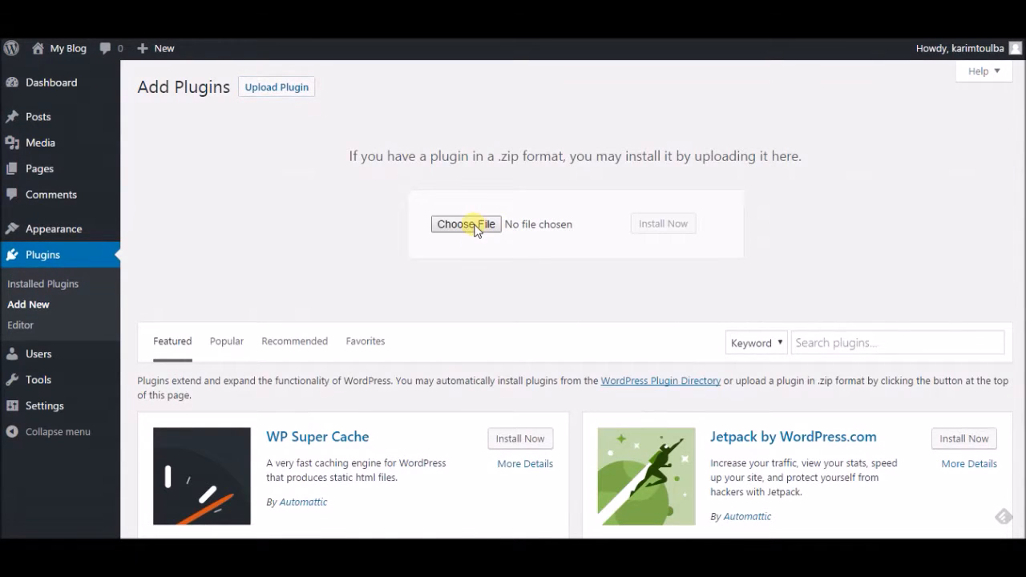
# Step: Upload bloom.zip, install it, and activate the Bloom plugin
pyautogui.click(473, 226)
pyautogui.click(228, 176)
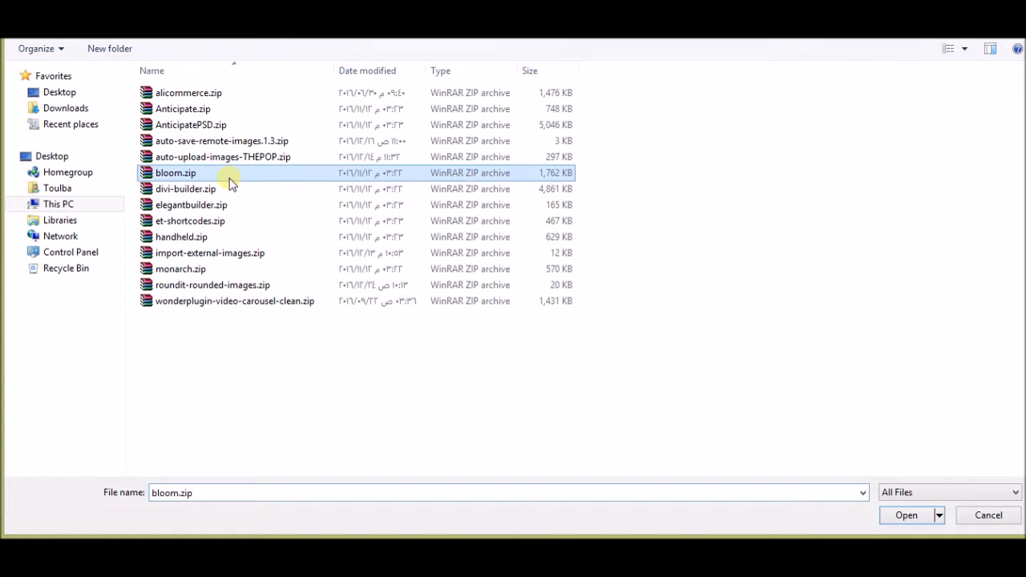
pyautogui.click(896, 519)
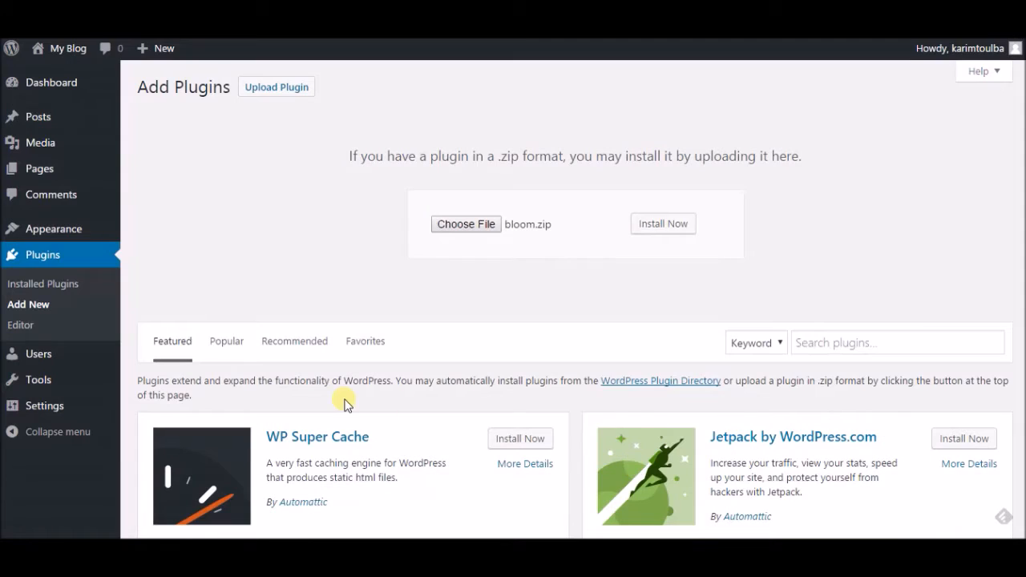
pyautogui.click(663, 232)
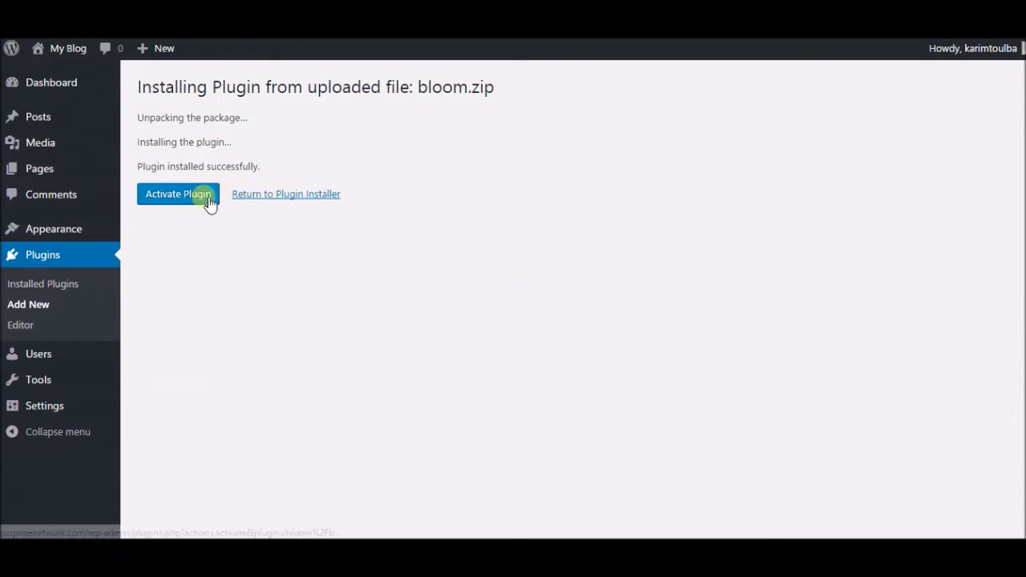
pyautogui.click(188, 199)
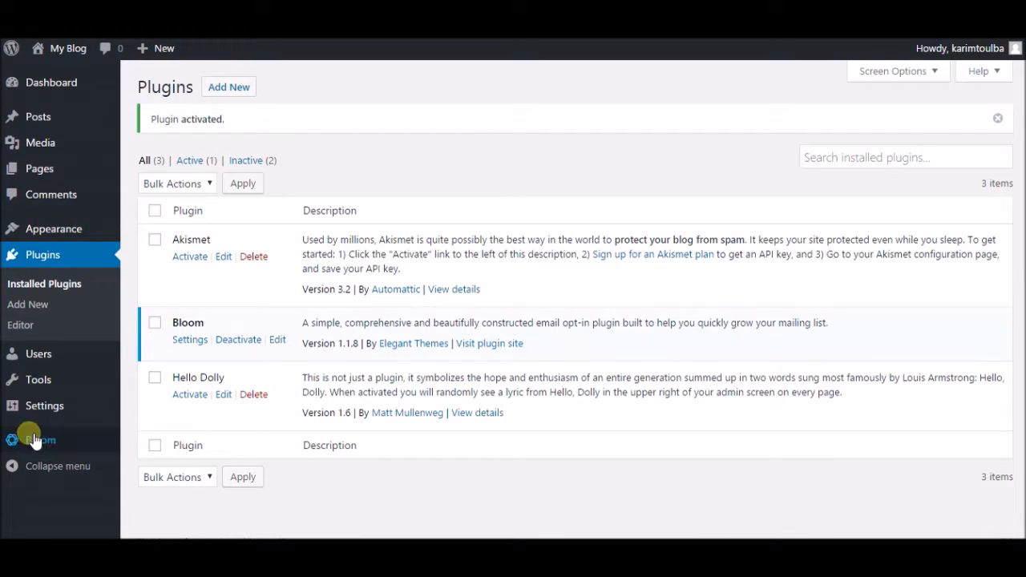
# Step: Go to Bloom > Email Accounts in the admin sidebar
pyautogui.scroll(-1, 369, 237)
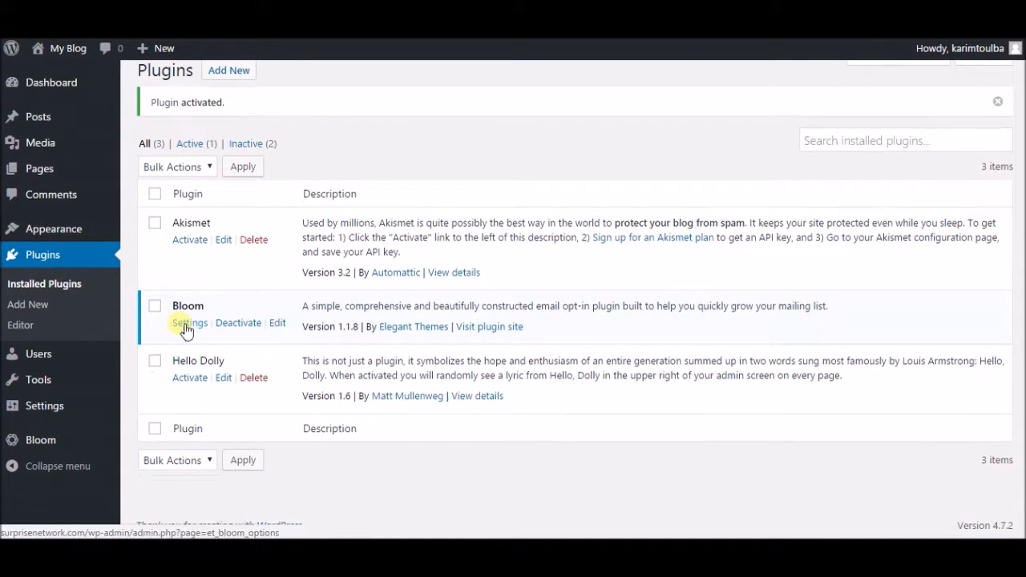
pyautogui.moveTo(80, 442)
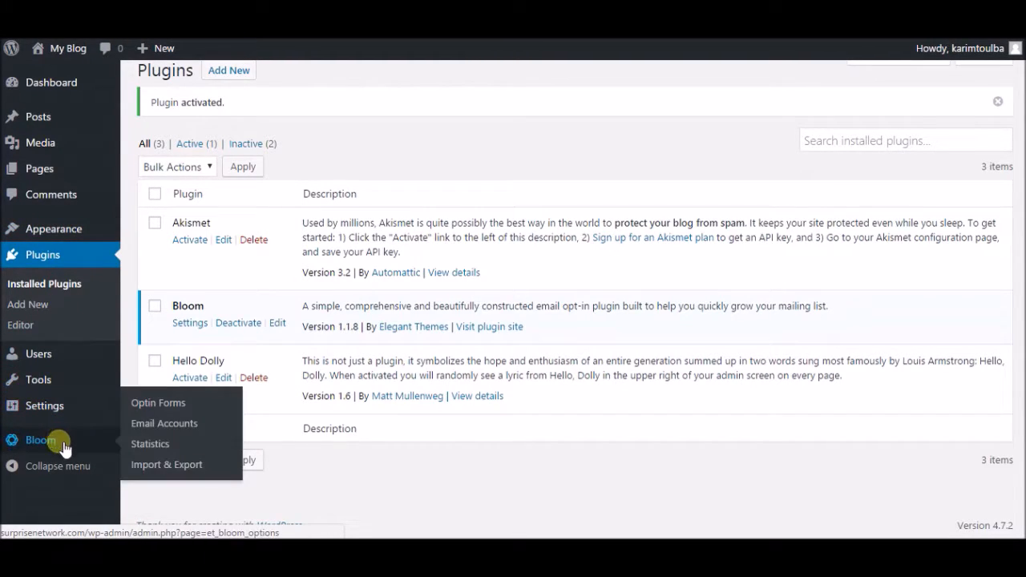
pyautogui.click(187, 431)
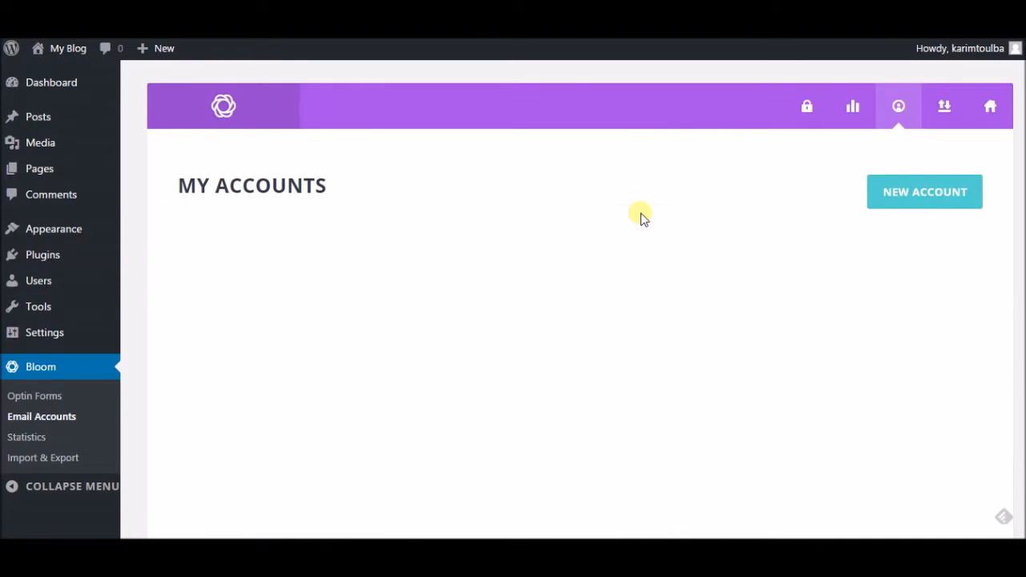
# Step: Start a new Bloom account with MailChimp as provider and enter the account name
pyautogui.click(930, 203)
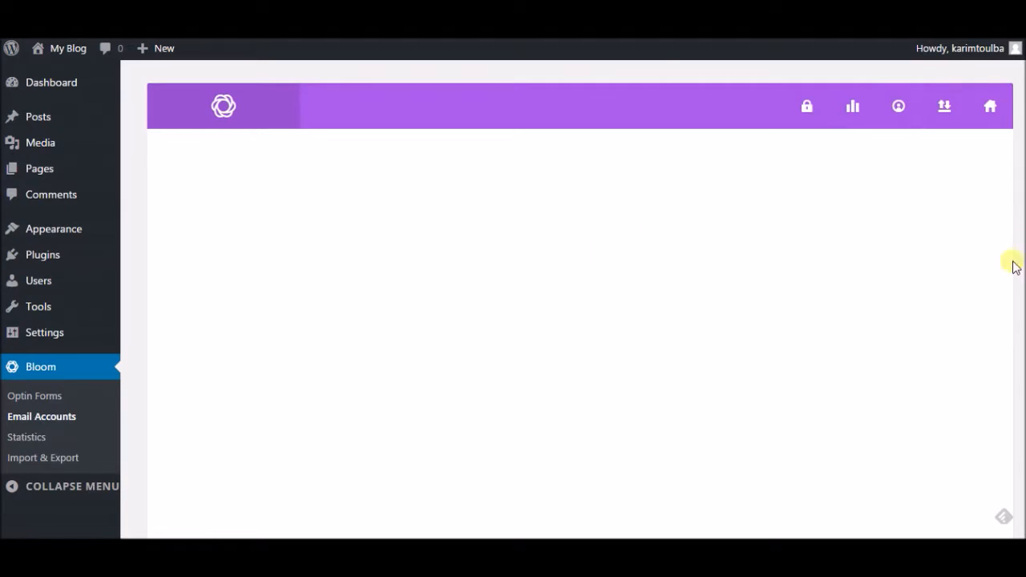
pyautogui.moveTo(1025, 170); pyautogui.dragTo(1025, 196)
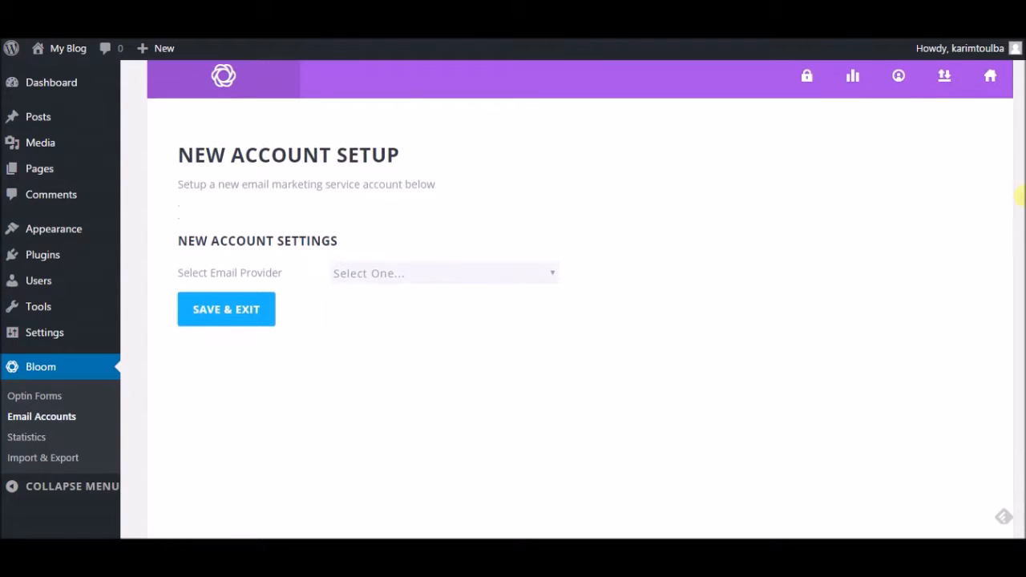
pyautogui.click(446, 273)
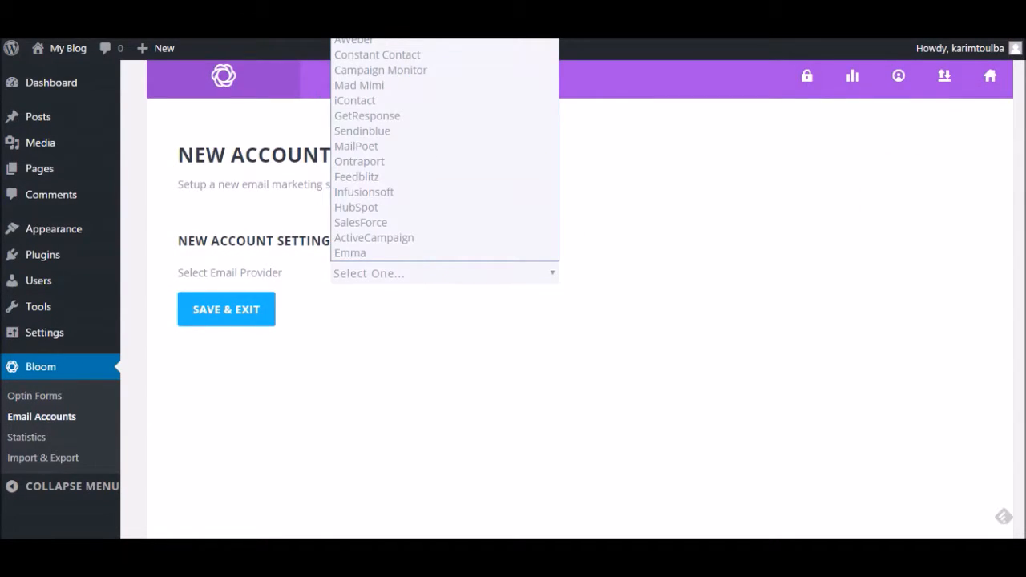
pyautogui.click(367, 67)
pyautogui.click(337, 311)
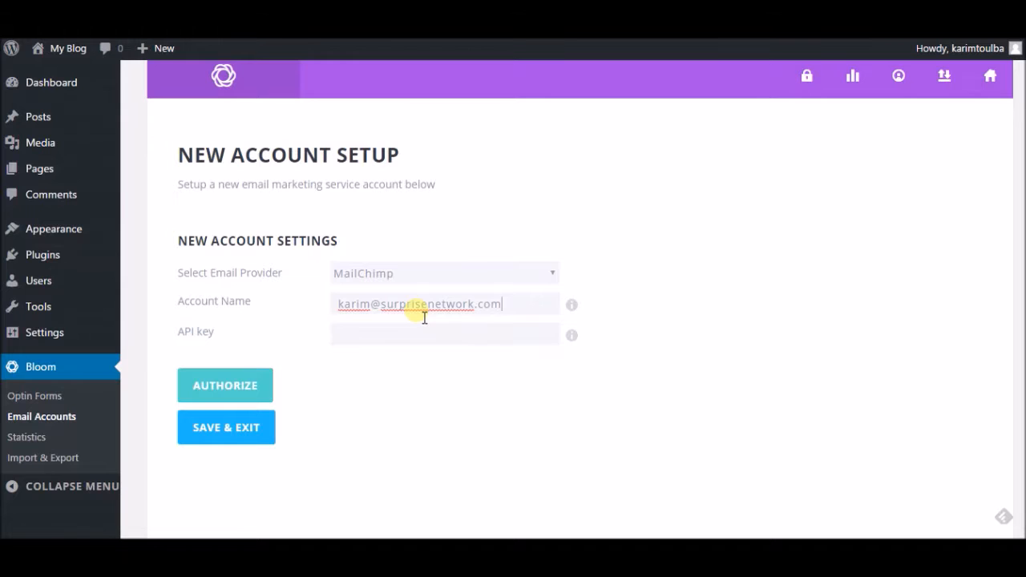
pyautogui.click(413, 331)
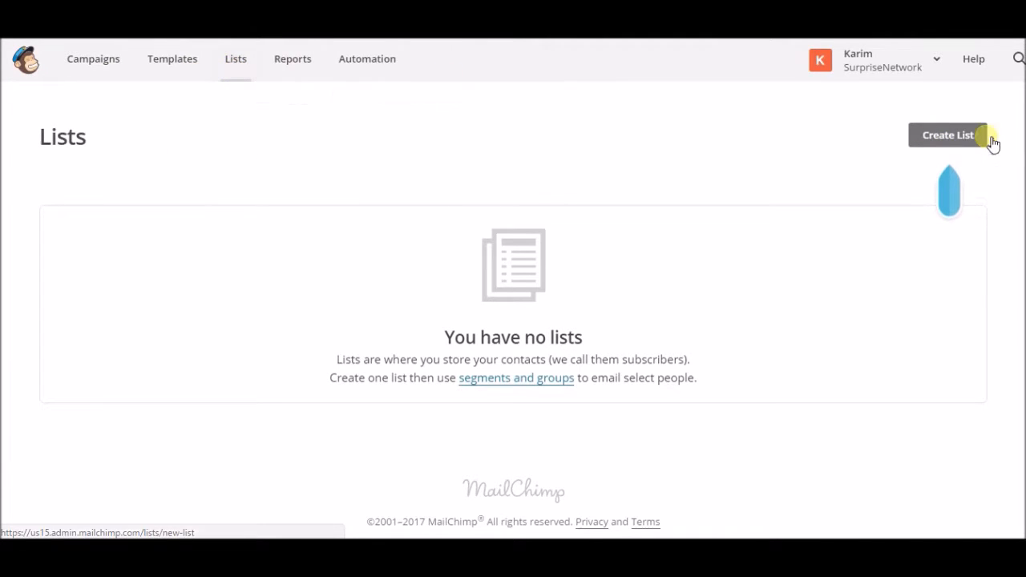
# Step: Create a MailChimp list named 'Test' with the default sender's e-mail and name
pyautogui.click(952, 136)
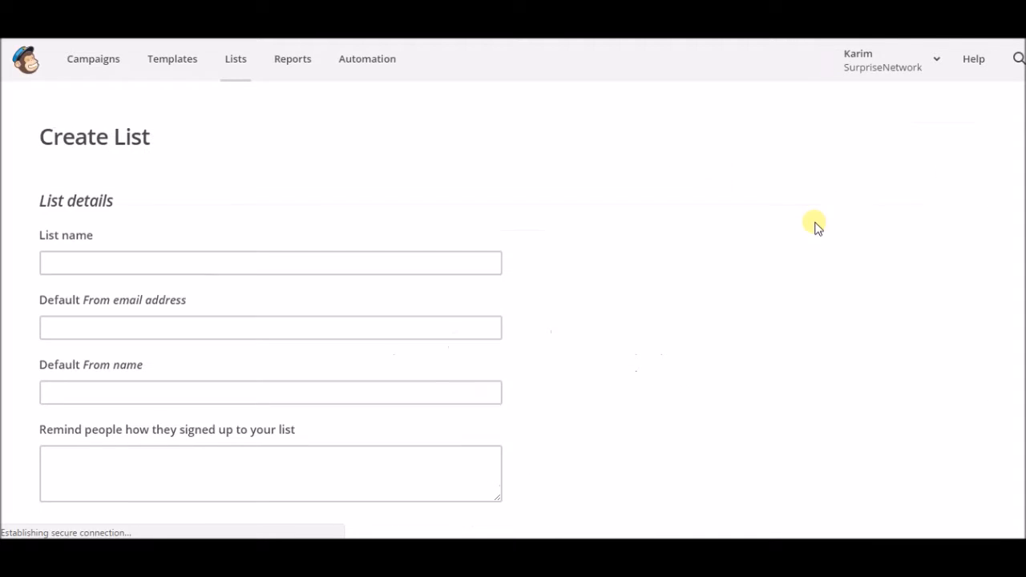
pyautogui.click(180, 266)
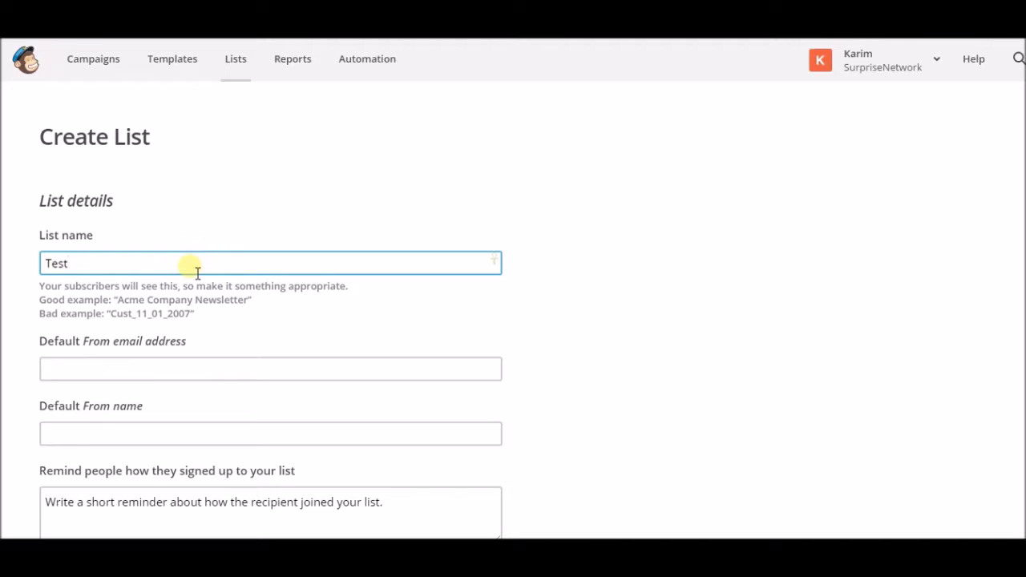
pyautogui.click(135, 370)
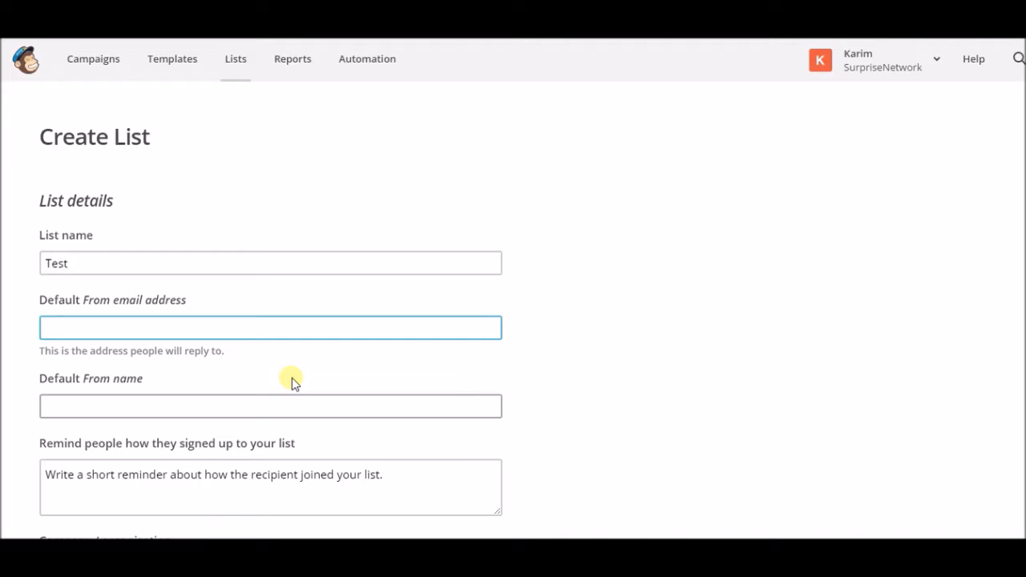
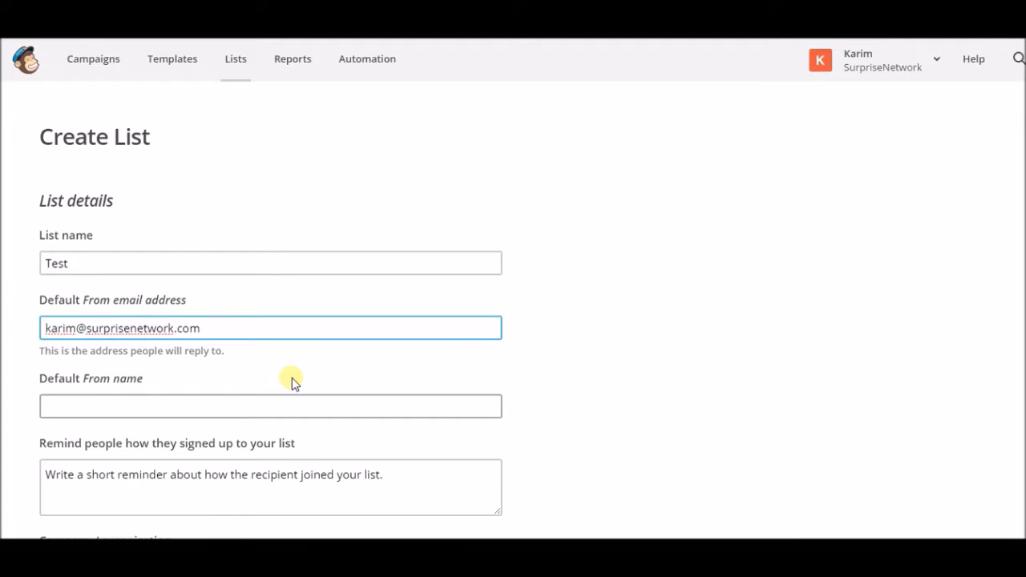
pyautogui.scroll(-1, 238, 291)
pyautogui.click(175, 332)
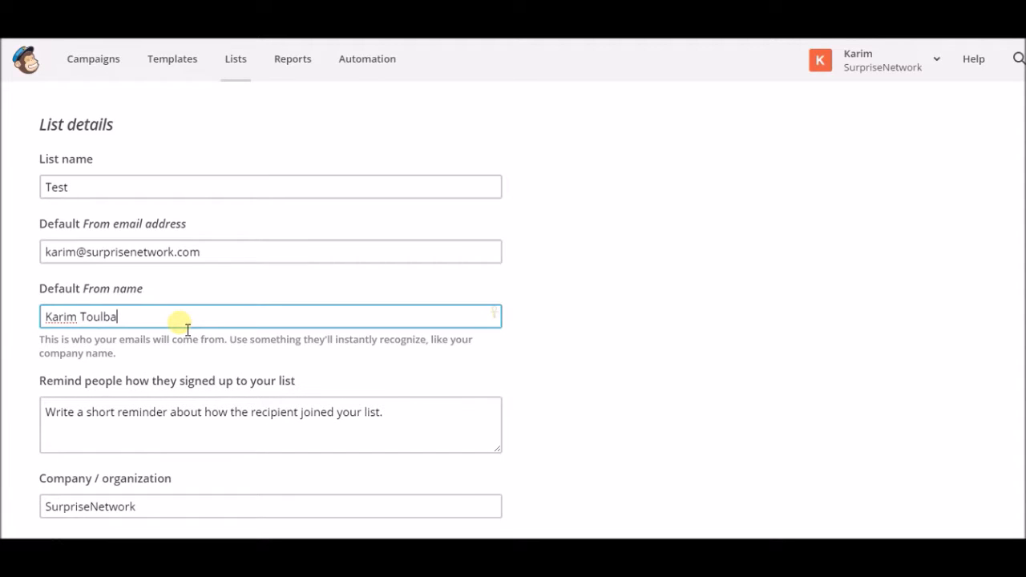
# Step: Enable one-by-one subscribe notifications and save the list details
pyautogui.scroll(-2, 360, 293)
pyautogui.scroll(-1, 584, 347)
pyautogui.scroll(-8, 583, 344)
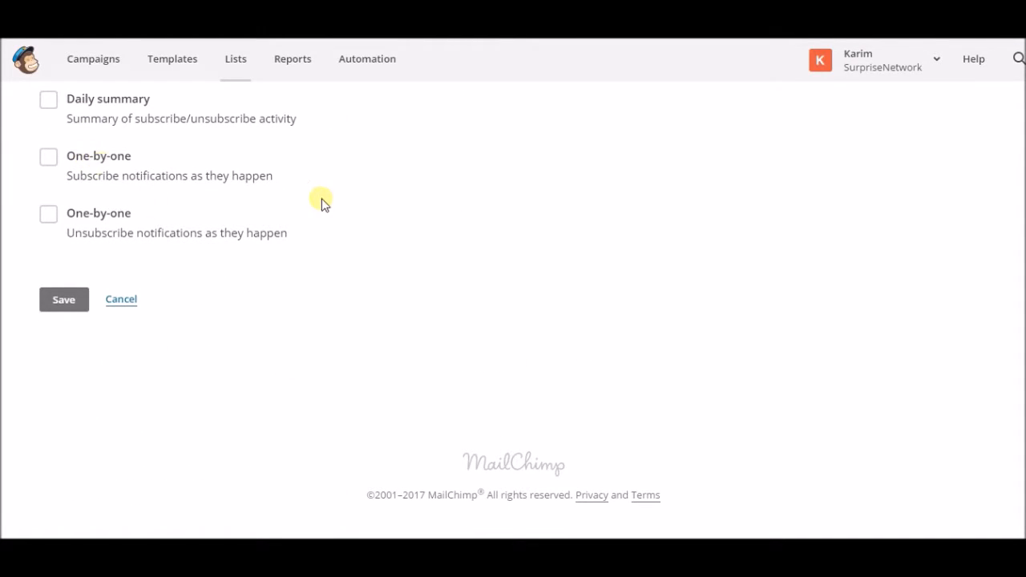
pyautogui.scroll(1, 321, 201)
pyautogui.click(88, 222)
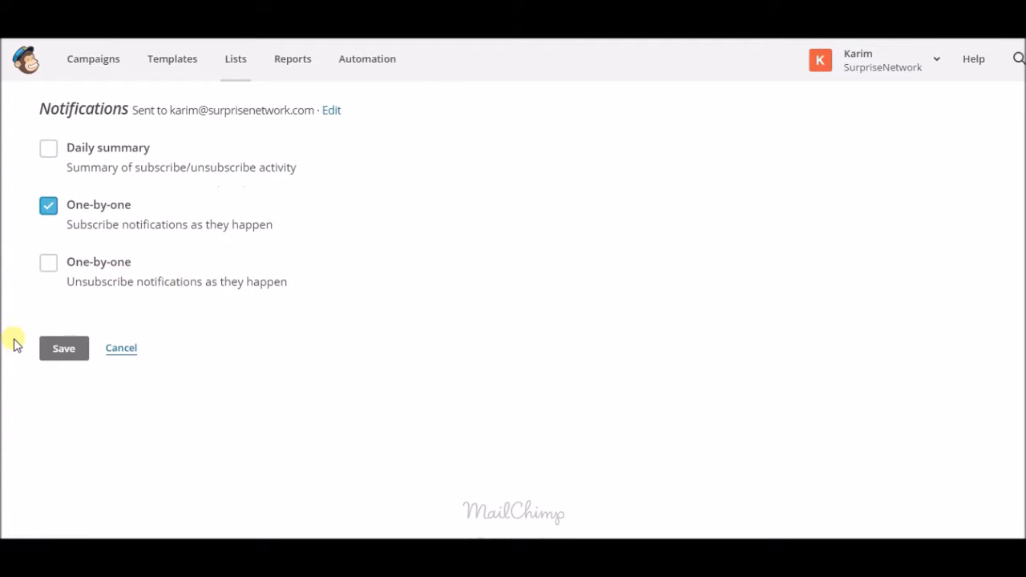
pyautogui.click(65, 350)
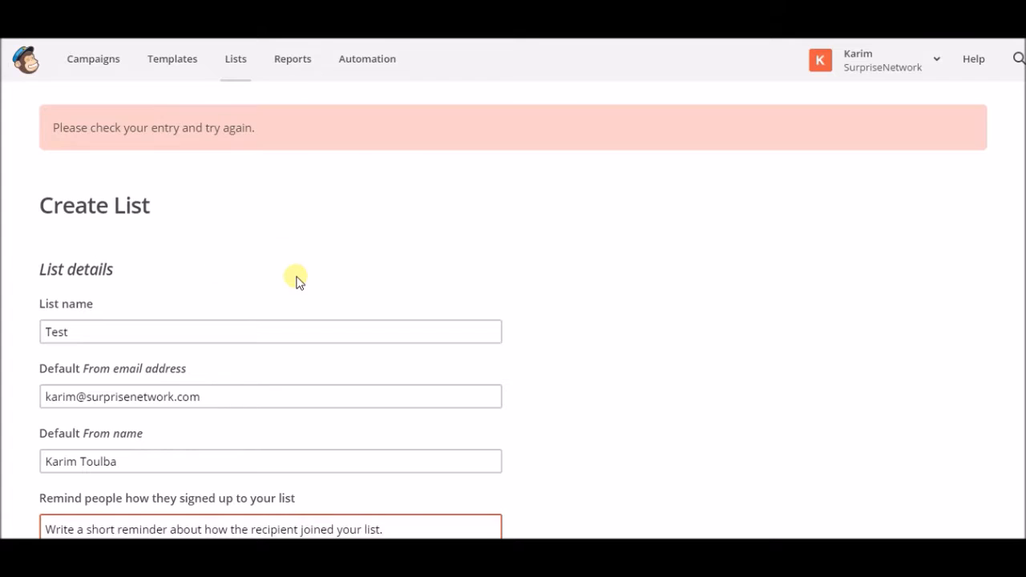
# Step: Fill in the signup reminder text and save the Test list
pyautogui.scroll(-3, 293, 283)
pyautogui.click(224, 315)
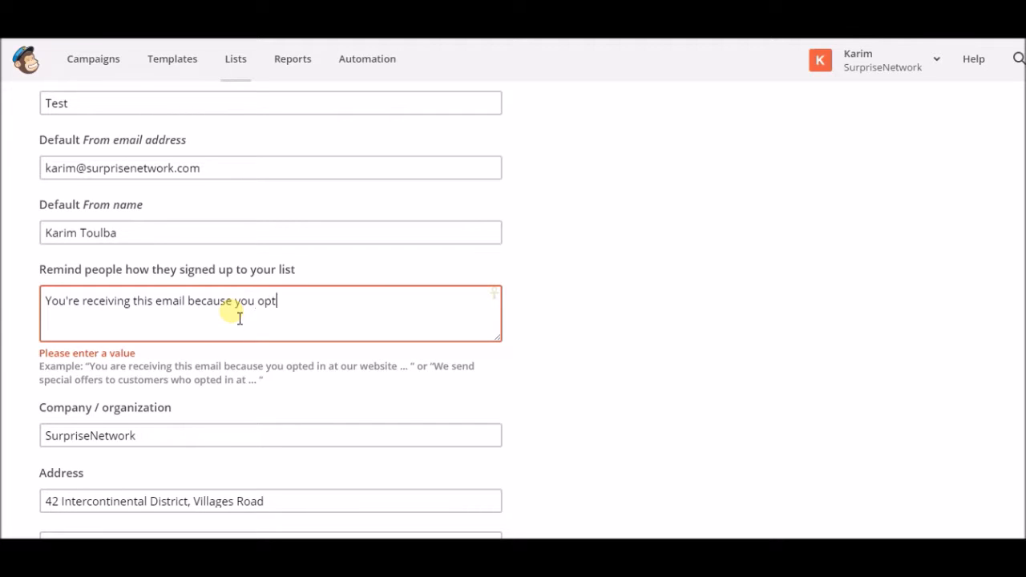
pyautogui.scroll(-2, 529, 296)
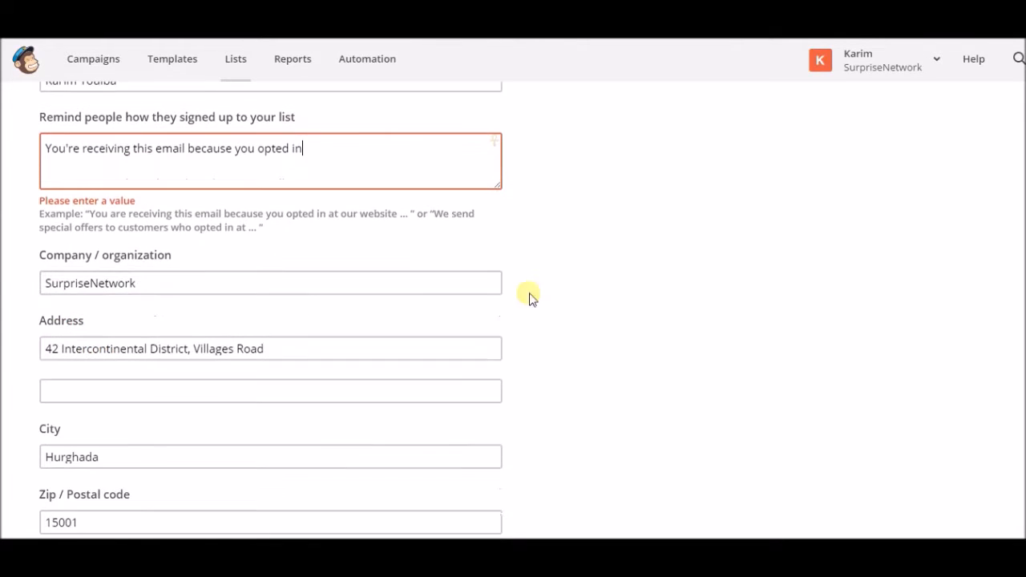
pyautogui.scroll(-2, 312, 404)
pyautogui.scroll(-2, 248, 414)
pyautogui.scroll(-2, 201, 444)
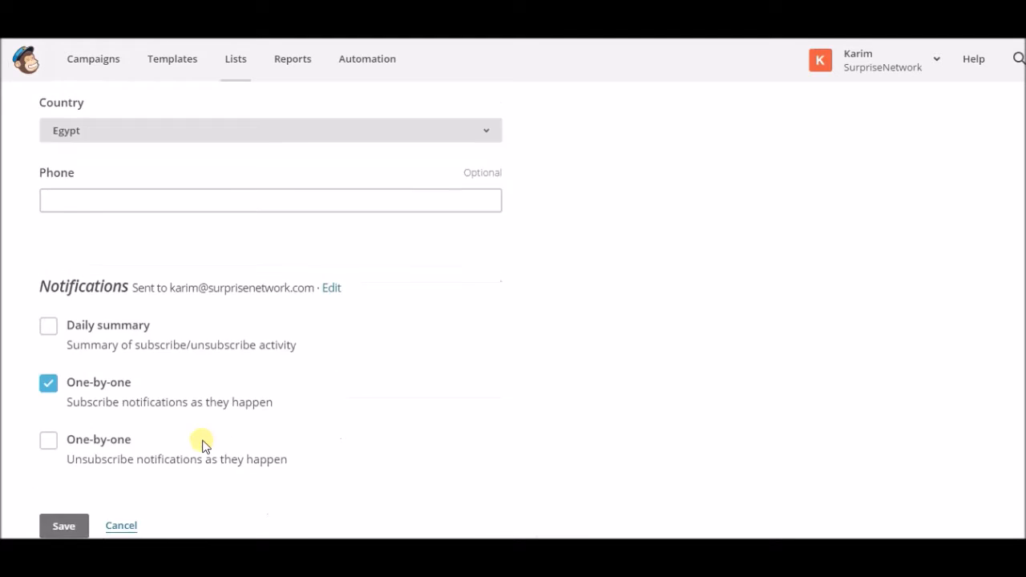
pyautogui.scroll(-2, 73, 447)
pyautogui.click(66, 373)
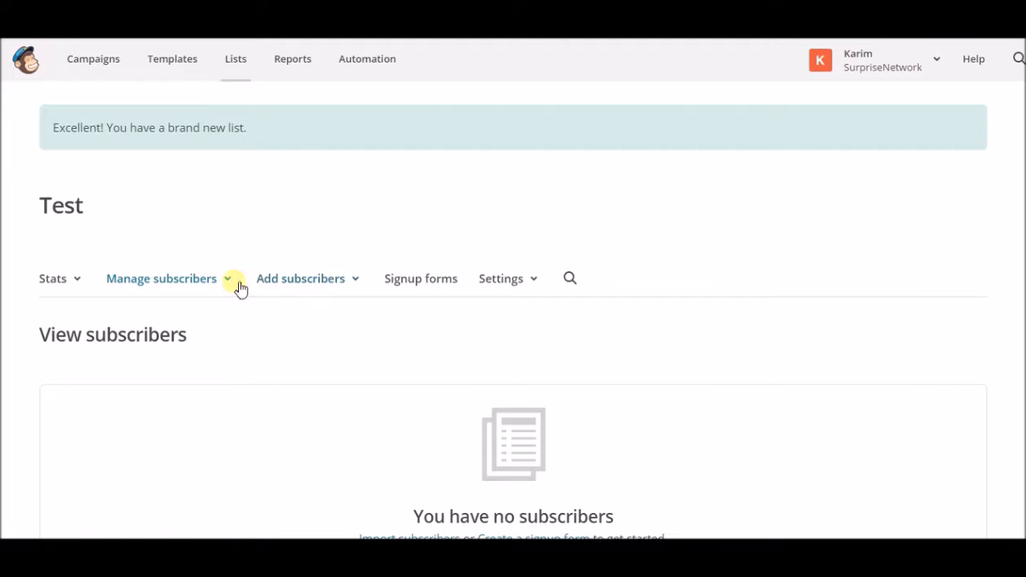
# Step: Return to the Lists overview showing the new Test list
pyautogui.scroll(-2, 210, 266)
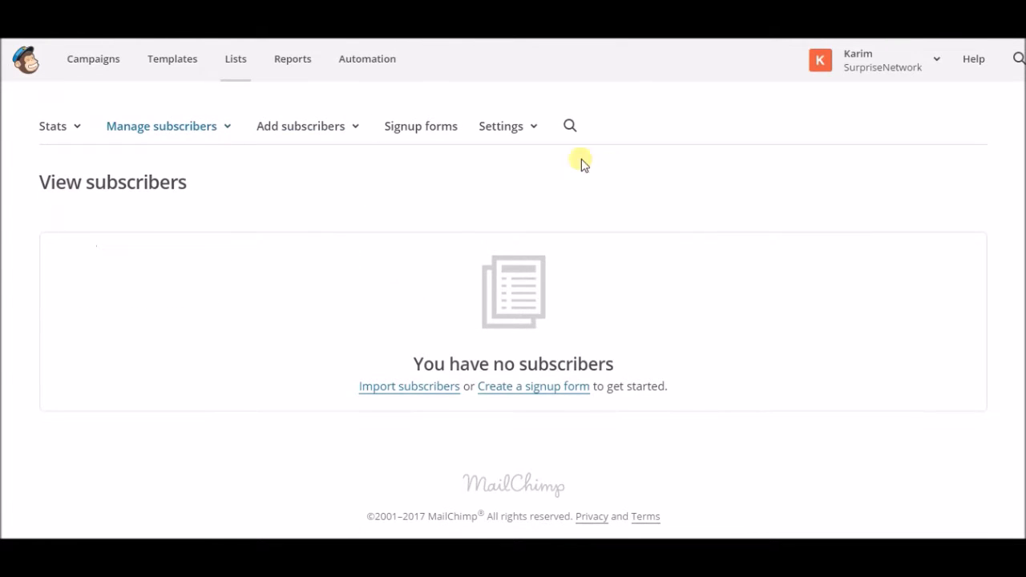
pyautogui.scroll(2, 585, 163)
pyautogui.click(242, 64)
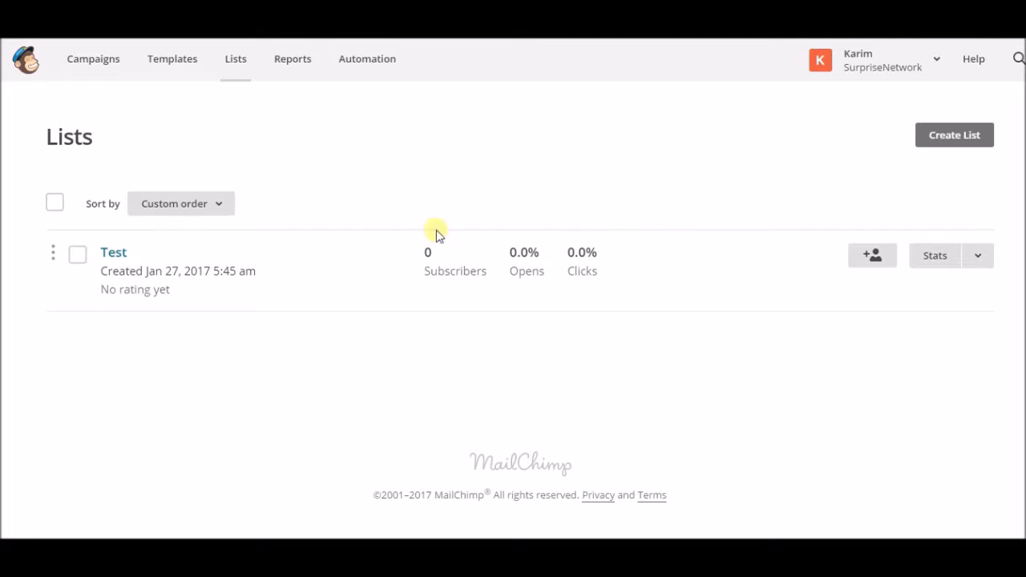
pyautogui.click(910, 77)
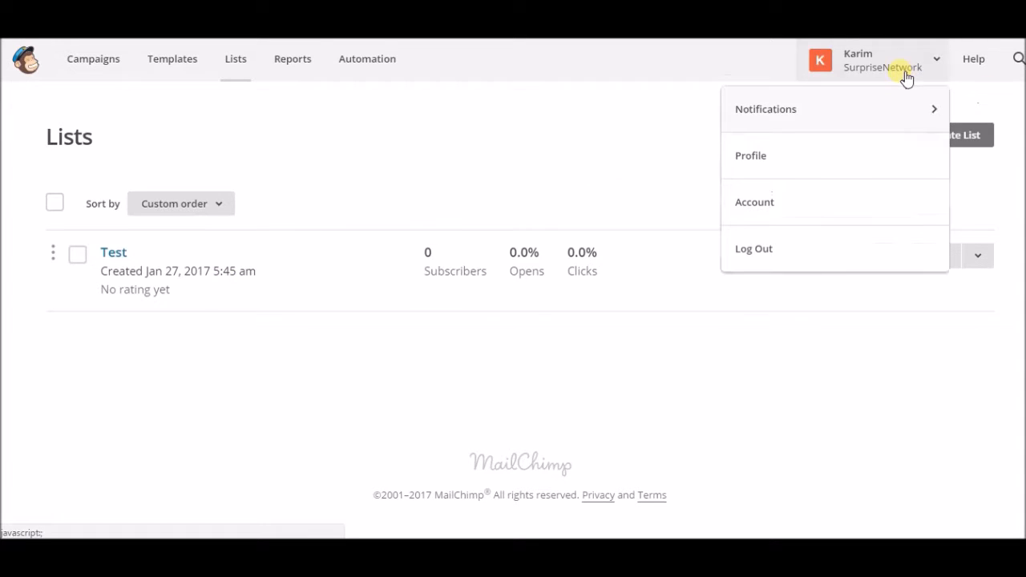
# Step: Create a new API key under Profile > Extras > API keys
pyautogui.click(754, 157)
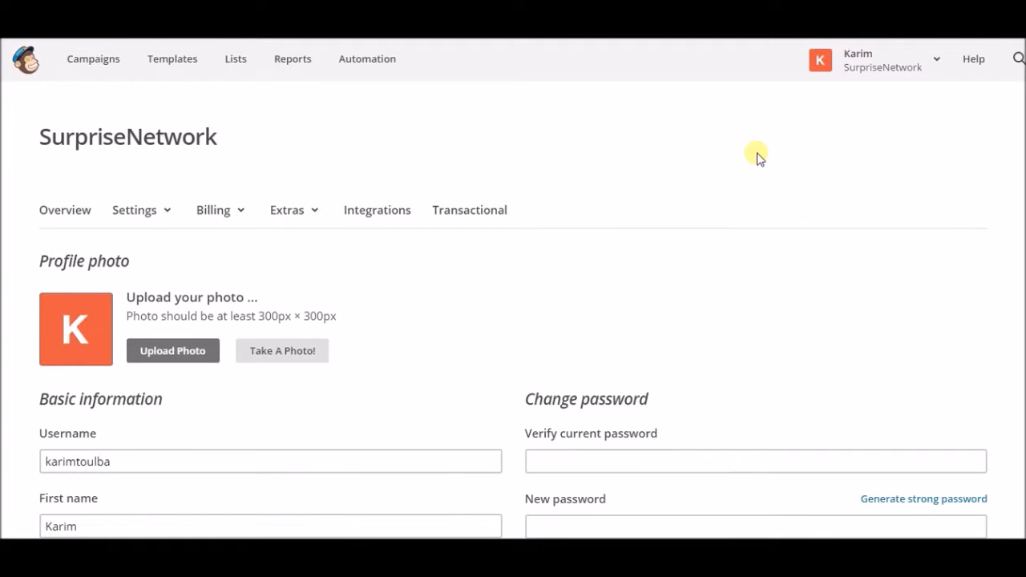
pyautogui.click(299, 213)
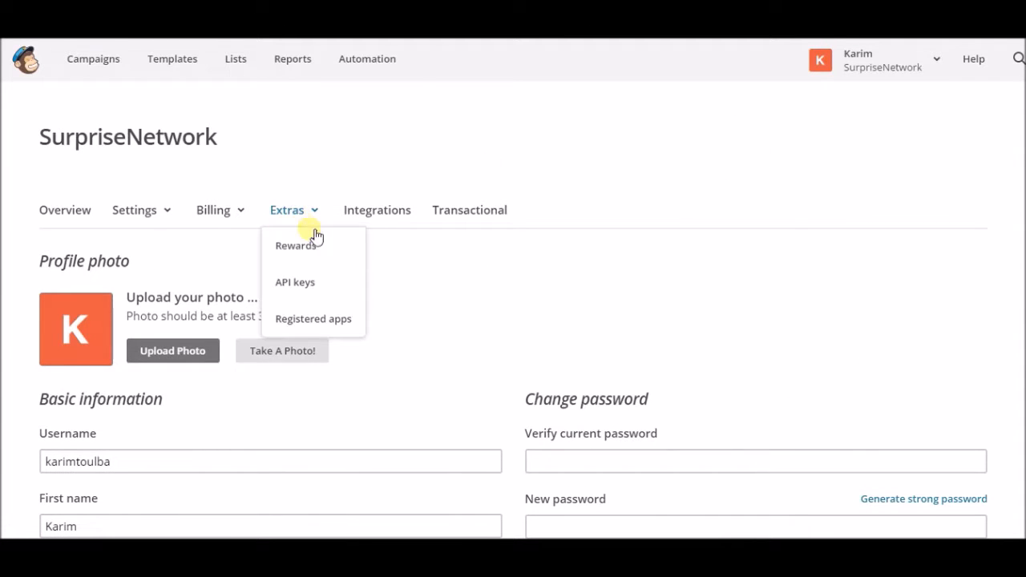
pyautogui.click(312, 285)
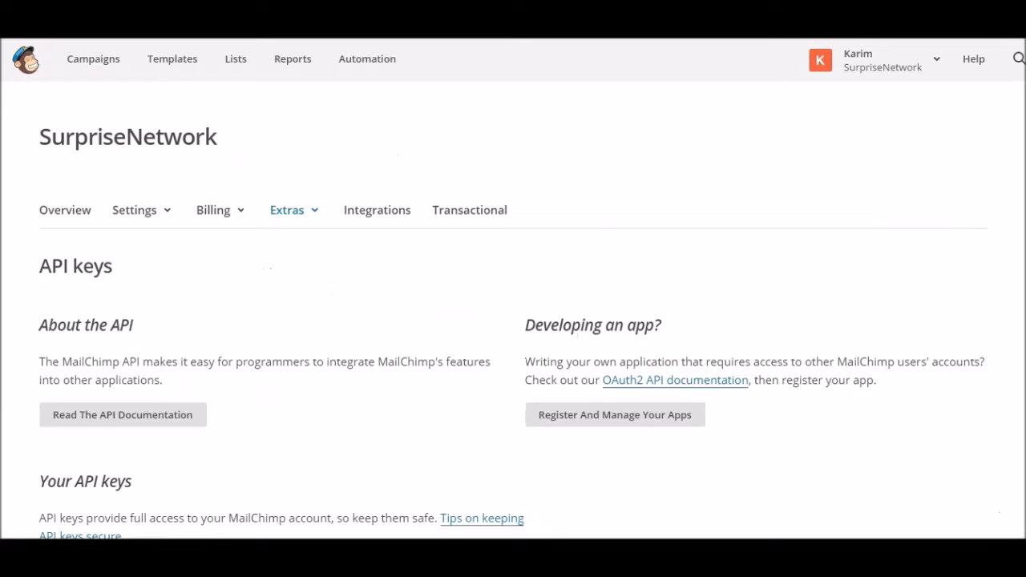
pyautogui.scroll(-2, 584, 238)
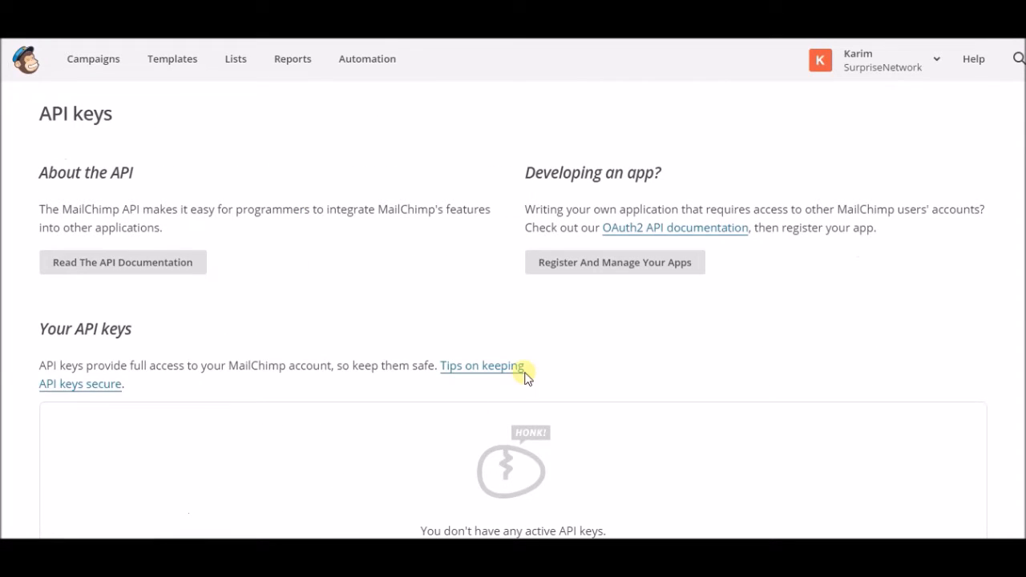
pyautogui.scroll(-4, 561, 393)
pyautogui.scroll(2, 521, 257)
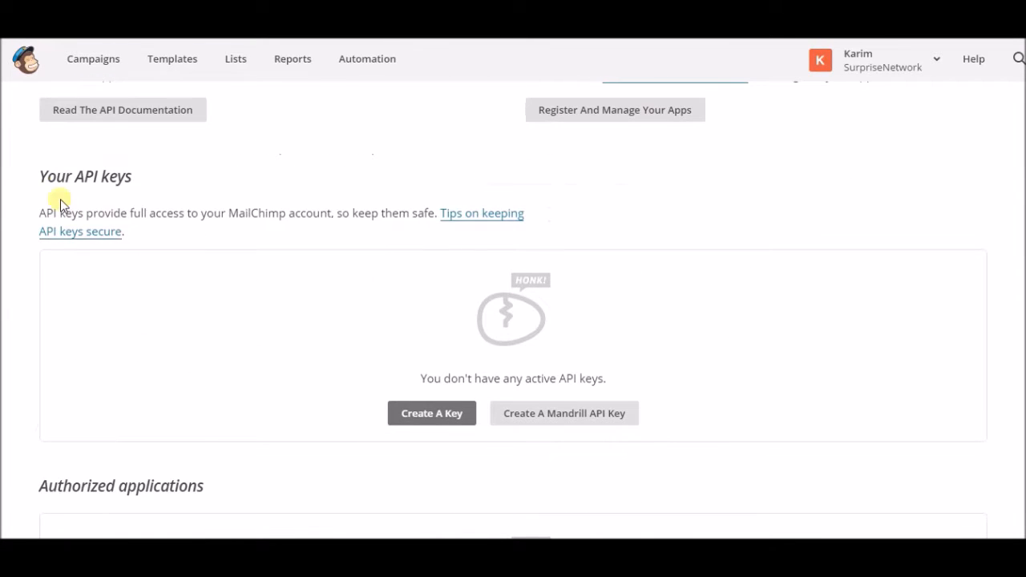
pyautogui.click(431, 425)
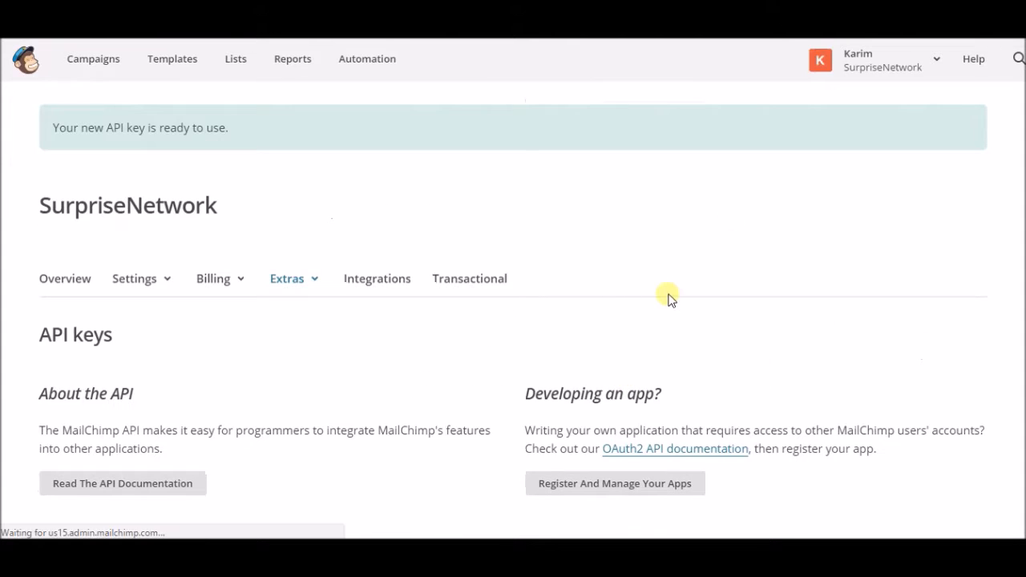
# Step: Copy the new API key to the clipboard
pyautogui.scroll(-1, 582, 289)
pyautogui.scroll(-3, 583, 289)
pyautogui.click(578, 381)
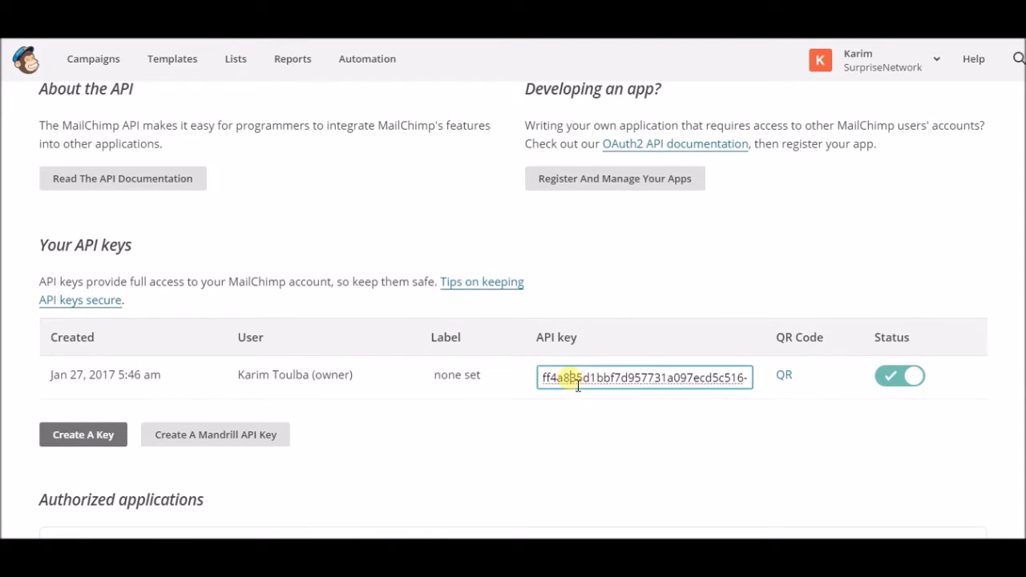
pyautogui.rightClick(604, 390)
pyautogui.click(657, 141)
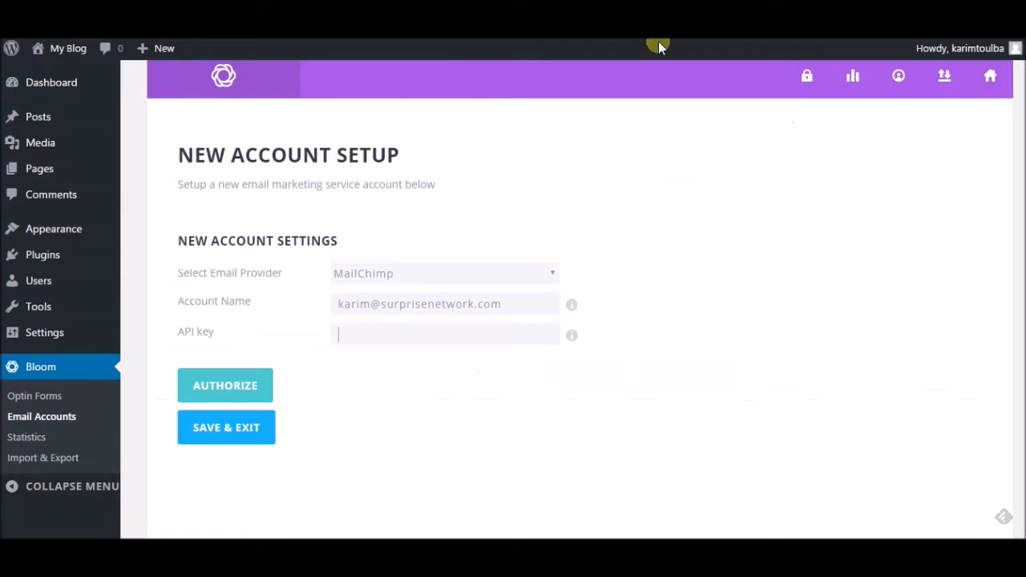
# Step: Paste the API key into Bloom, authorize MailChimp, and save the account
pyautogui.rightClick(428, 335)
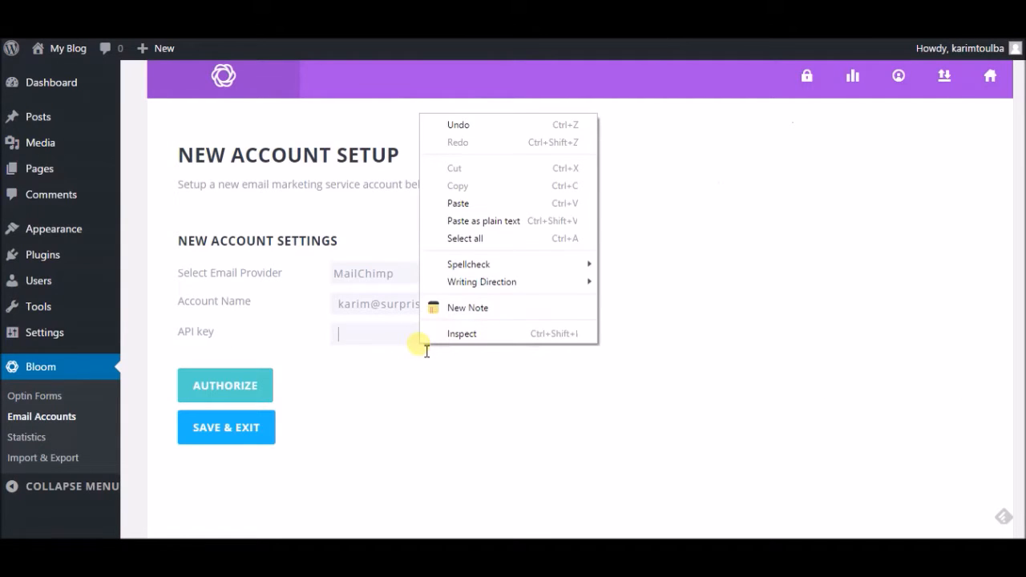
pyautogui.click(447, 202)
pyautogui.click(241, 392)
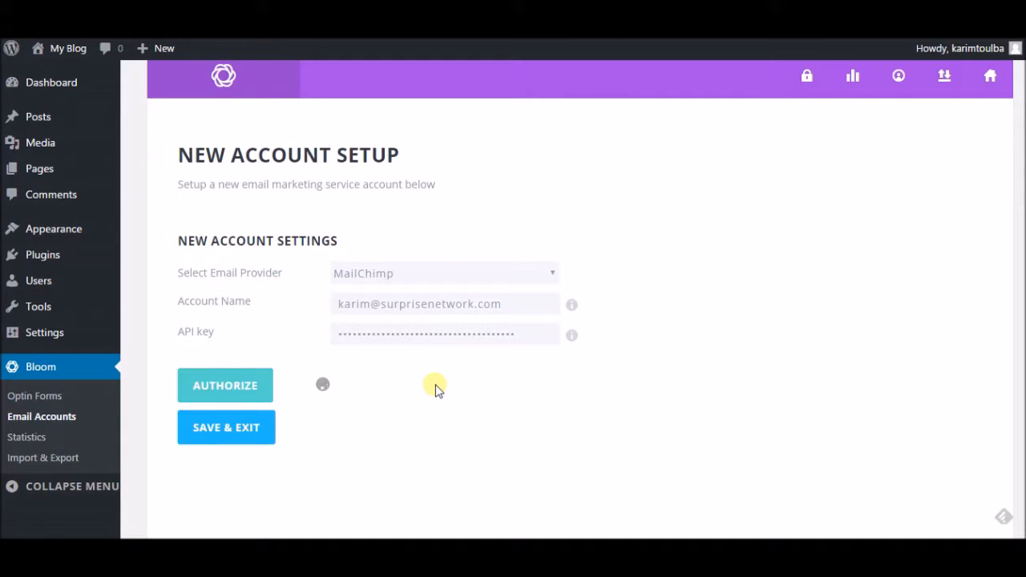
pyautogui.click(956, 122)
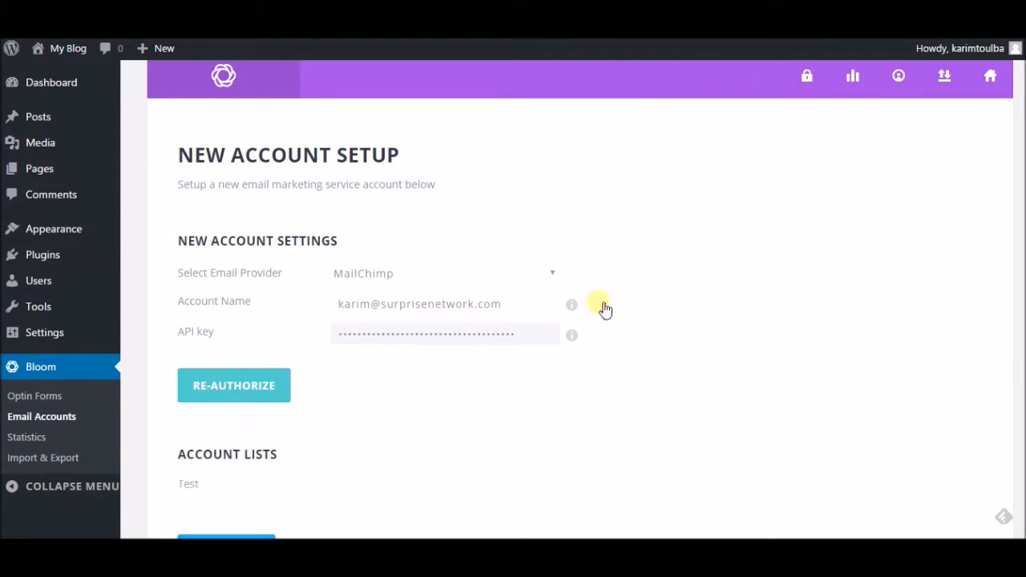
pyautogui.scroll(-2, 483, 348)
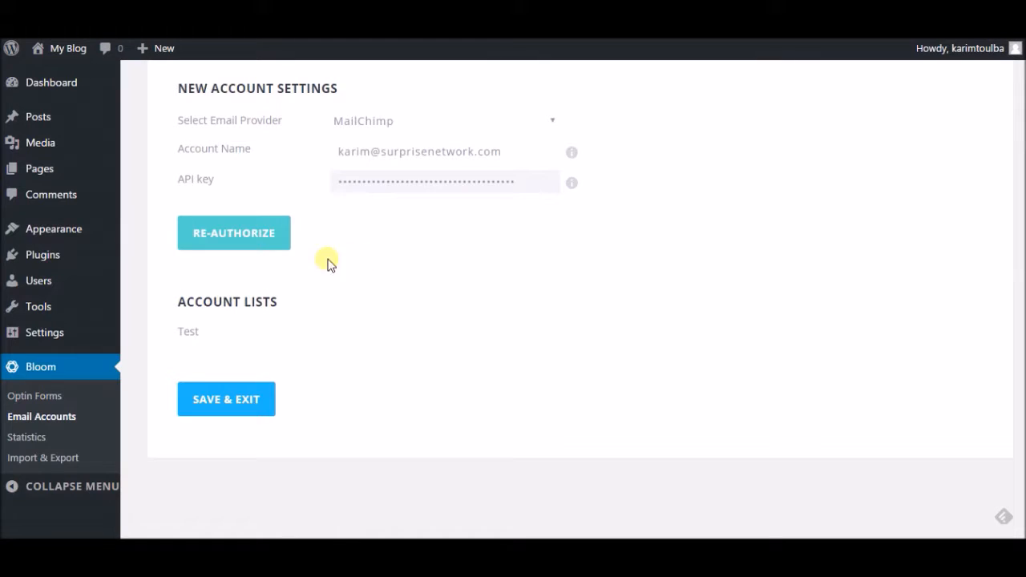
pyautogui.scroll(-1, 264, 353)
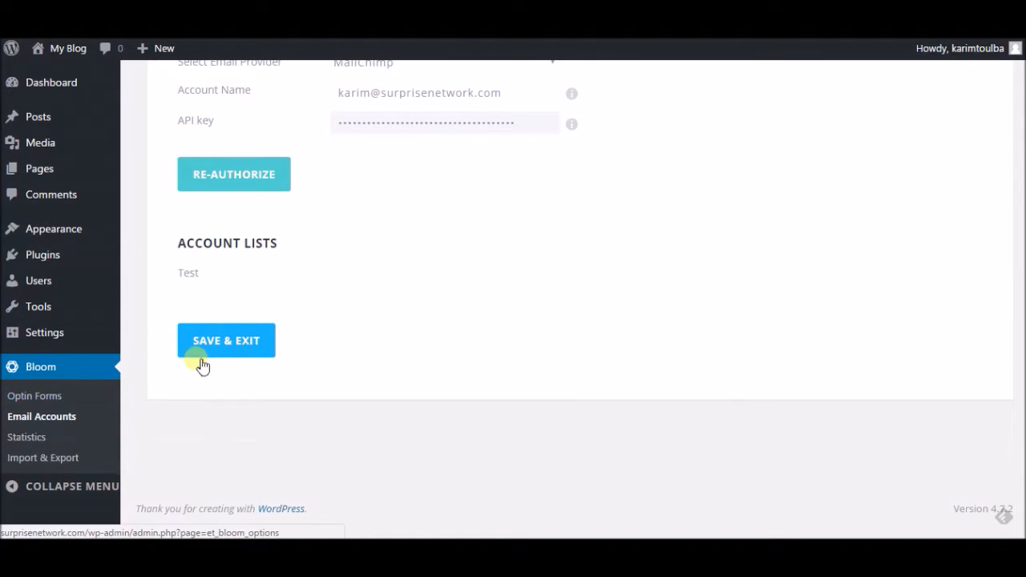
pyautogui.click(70, 398)
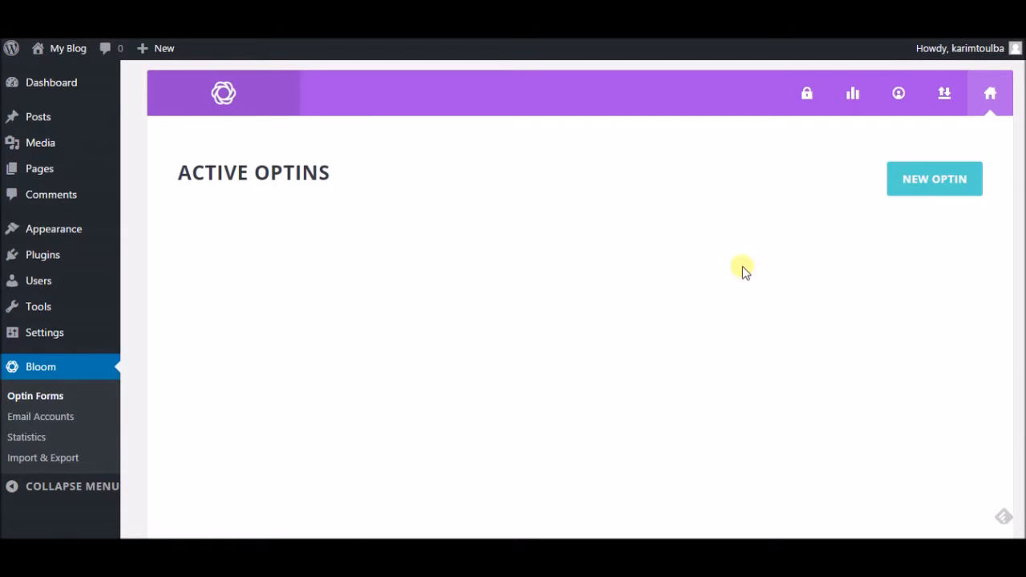
# Step: Create a new Bloom optin and pick the Widget type
pyautogui.click(930, 189)
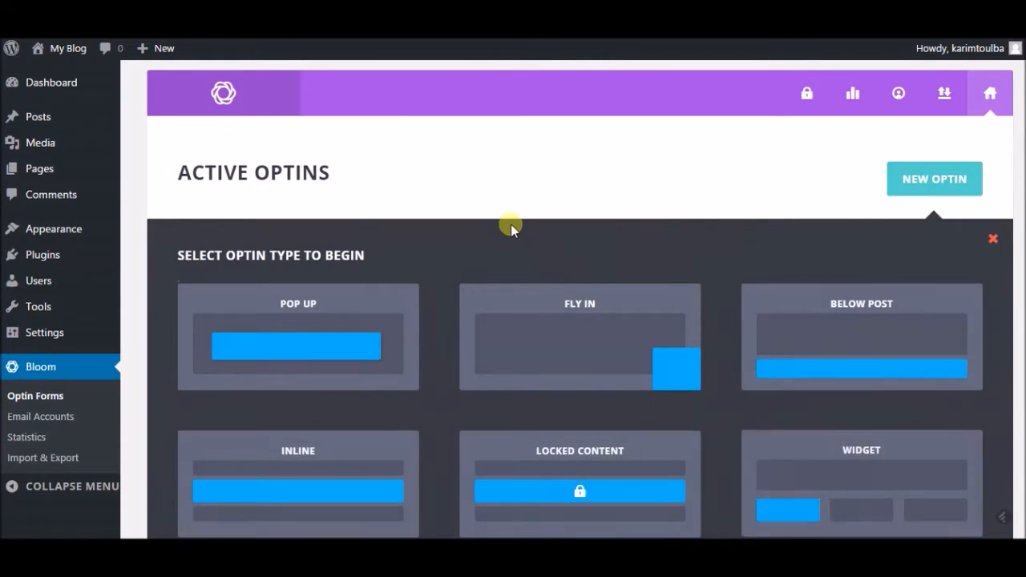
pyautogui.scroll(-2, 512, 222)
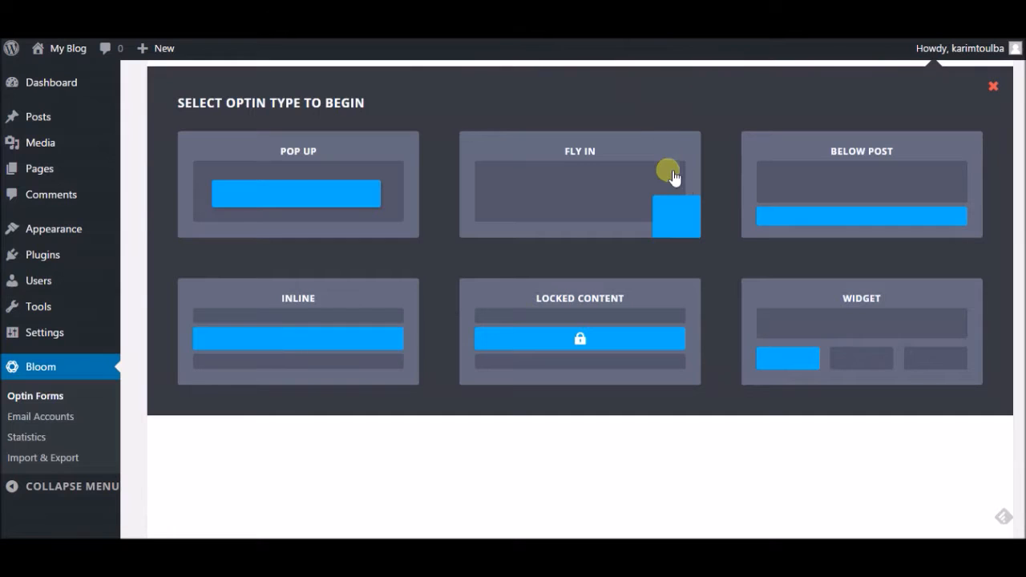
pyautogui.click(863, 340)
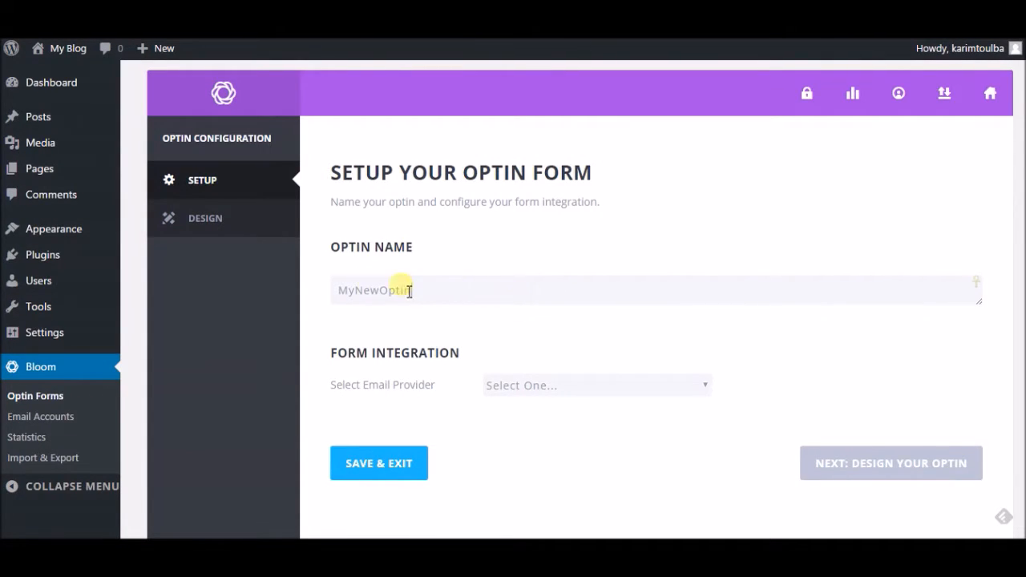
# Step: Select the optin name field holding MyNewOptin
pyautogui.moveTo(409, 291); pyautogui.dragTo(316, 294)
pyautogui.click(447, 294)
pyautogui.doubleClick(457, 306)
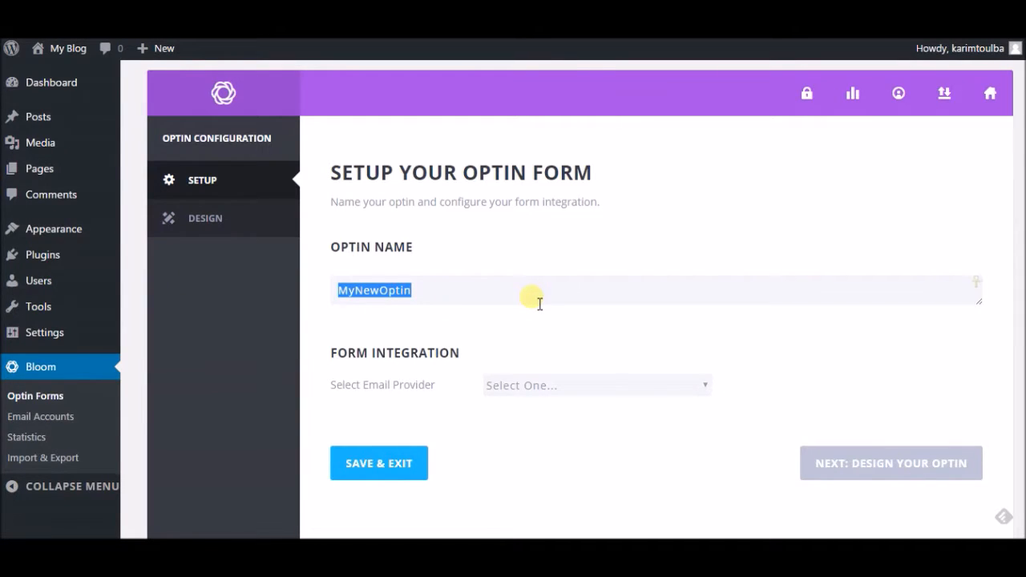
# Step: Set MailChimp as the provider with the linked account and the Test email list
pyautogui.click(517, 389)
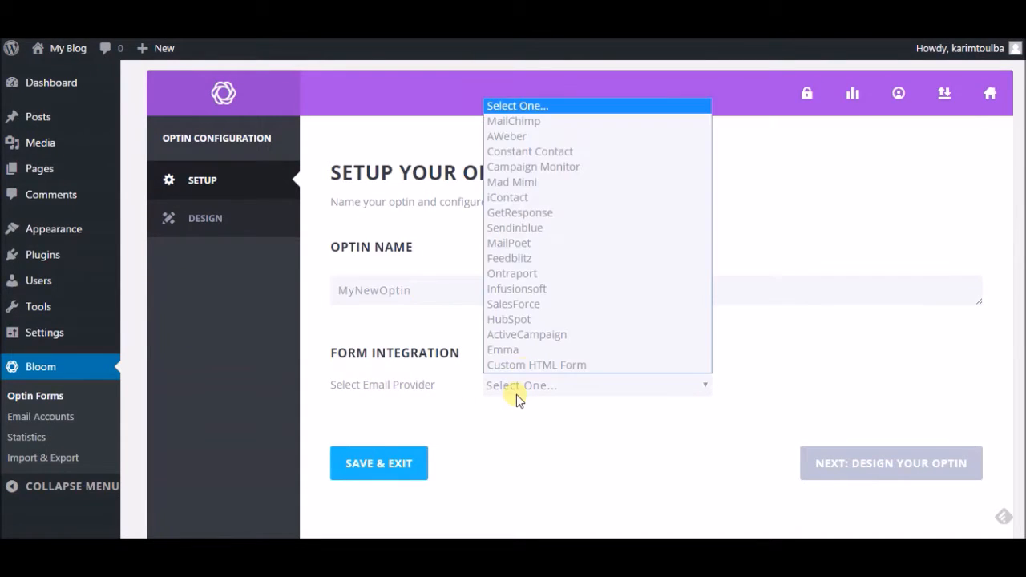
pyautogui.click(526, 123)
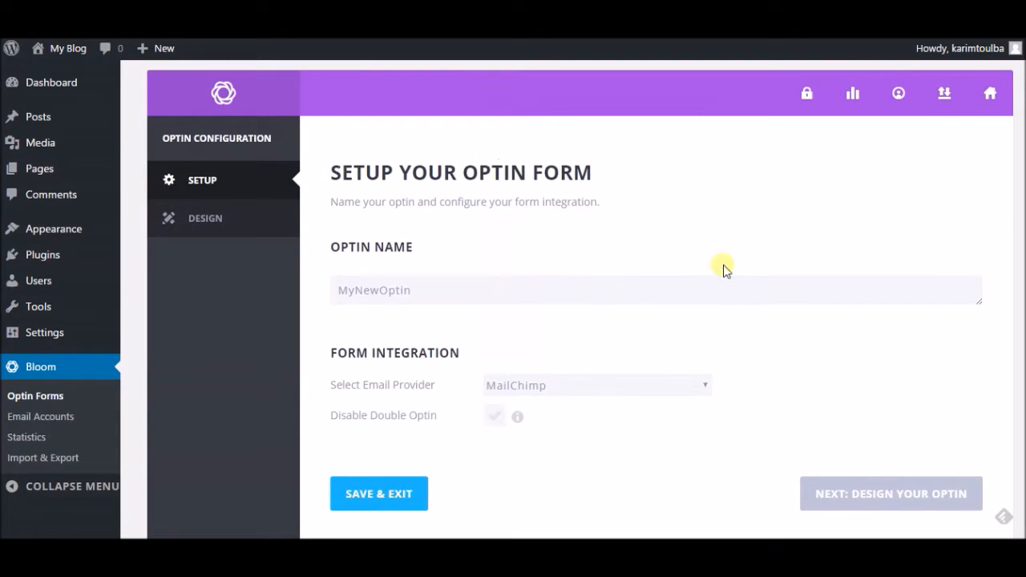
pyautogui.scroll(-2, 802, 321)
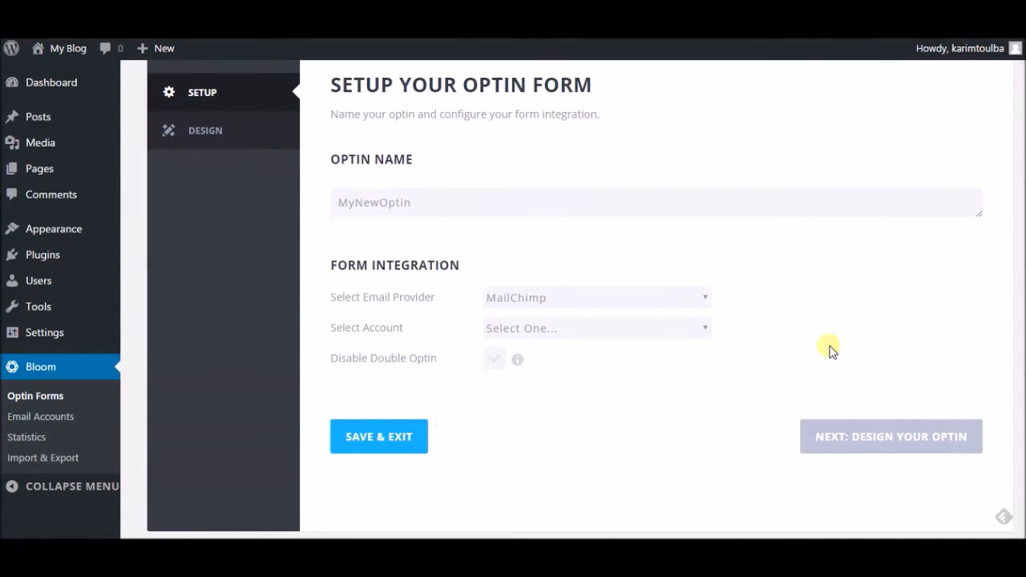
pyautogui.click(517, 329)
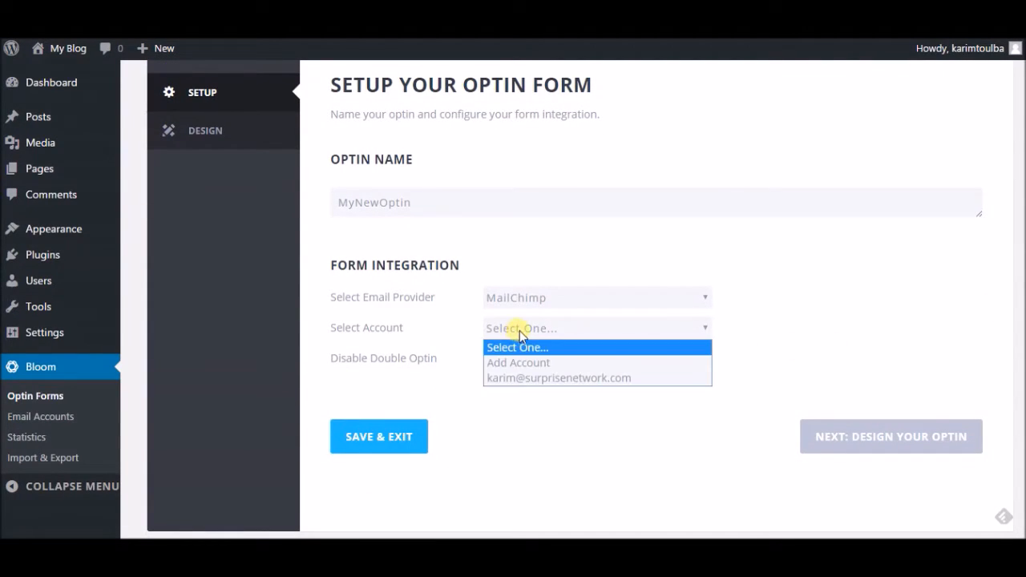
pyautogui.click(523, 378)
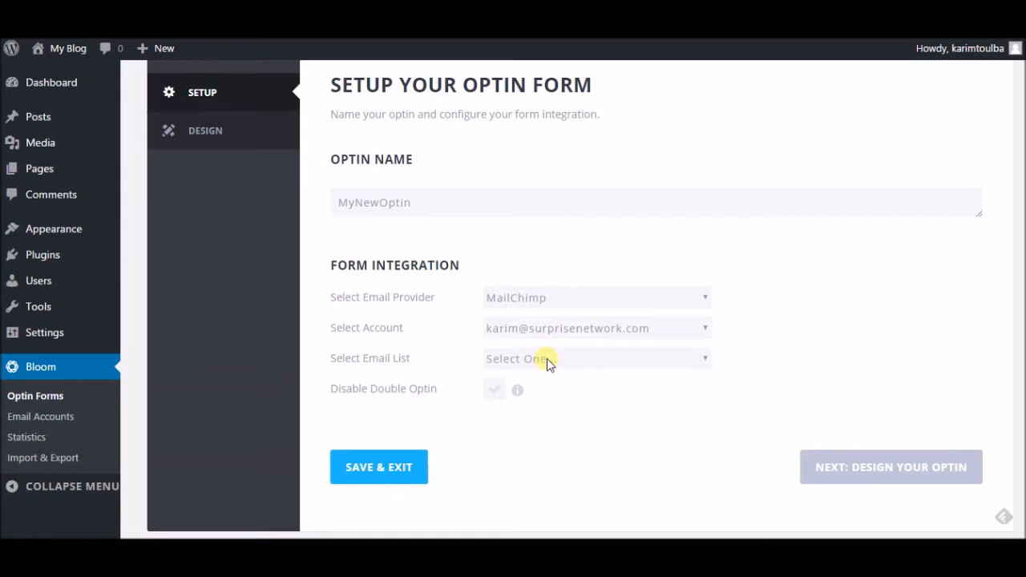
pyautogui.click(532, 362)
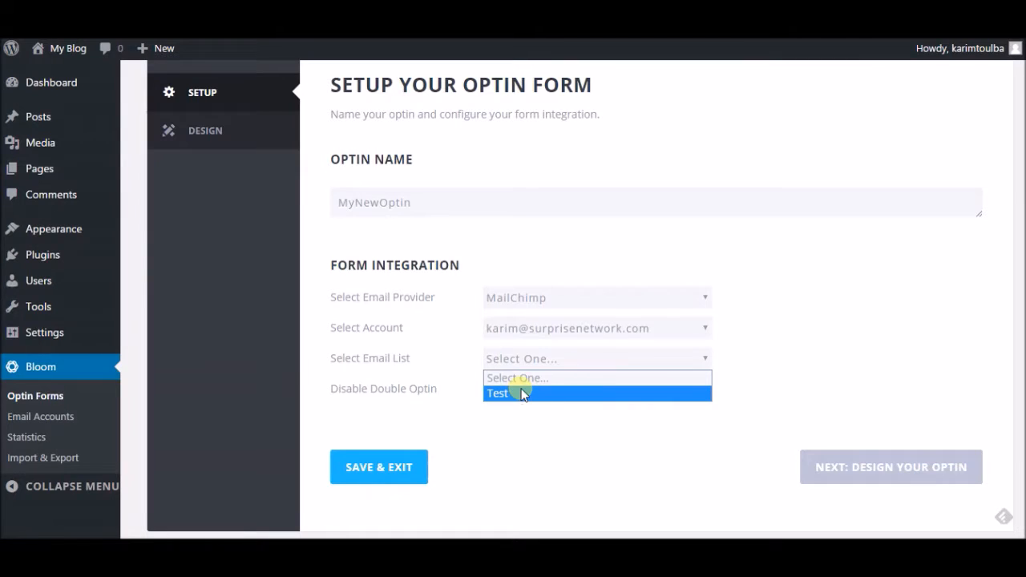
pyautogui.click(518, 393)
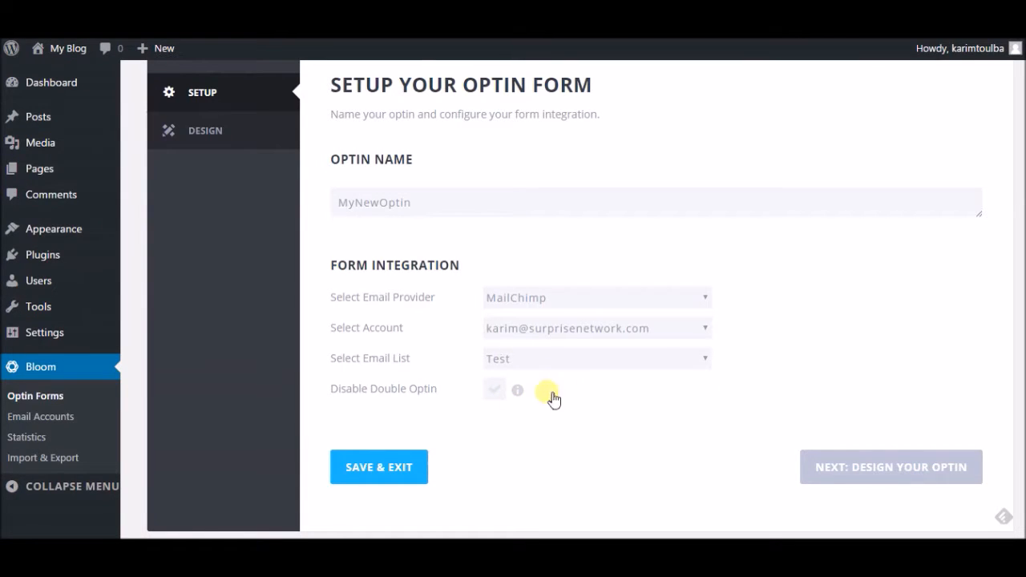
# Step: Advance to the Design step and browse the optin template gallery
pyautogui.click(851, 481)
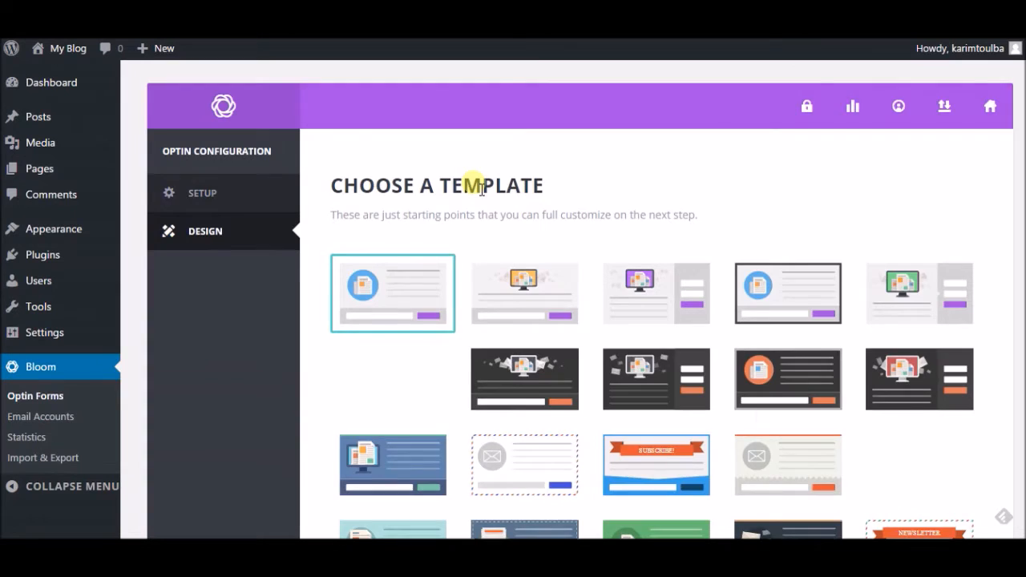
pyautogui.scroll(-2, 530, 192)
pyautogui.scroll(1, 561, 169)
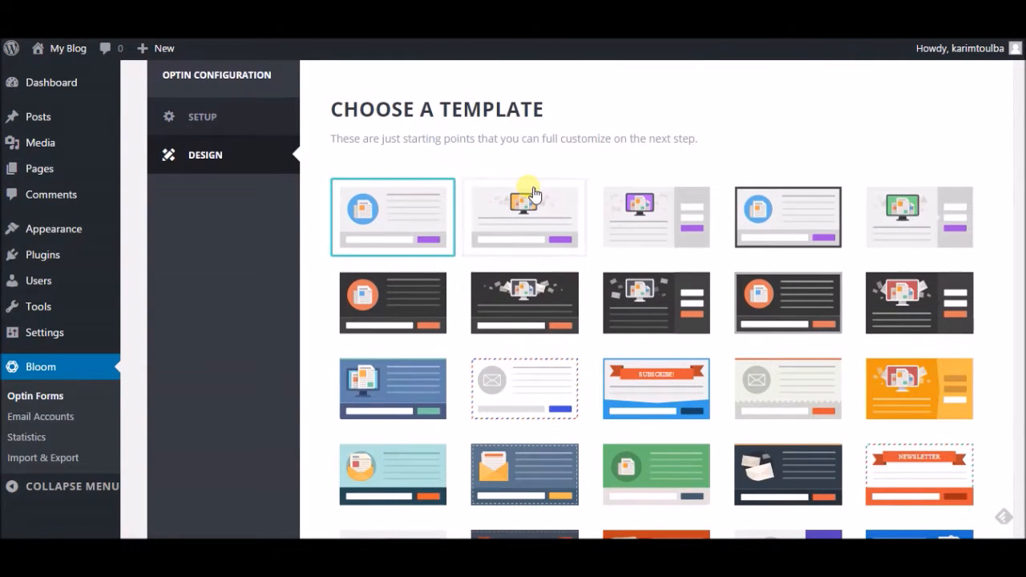
pyautogui.scroll(-3, 533, 195)
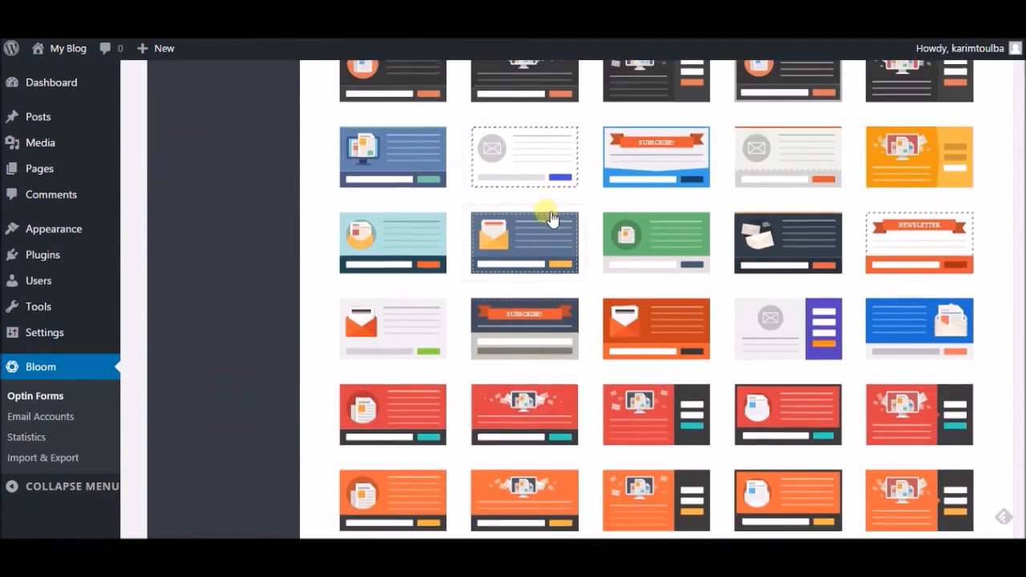
pyautogui.scroll(-2, 553, 224)
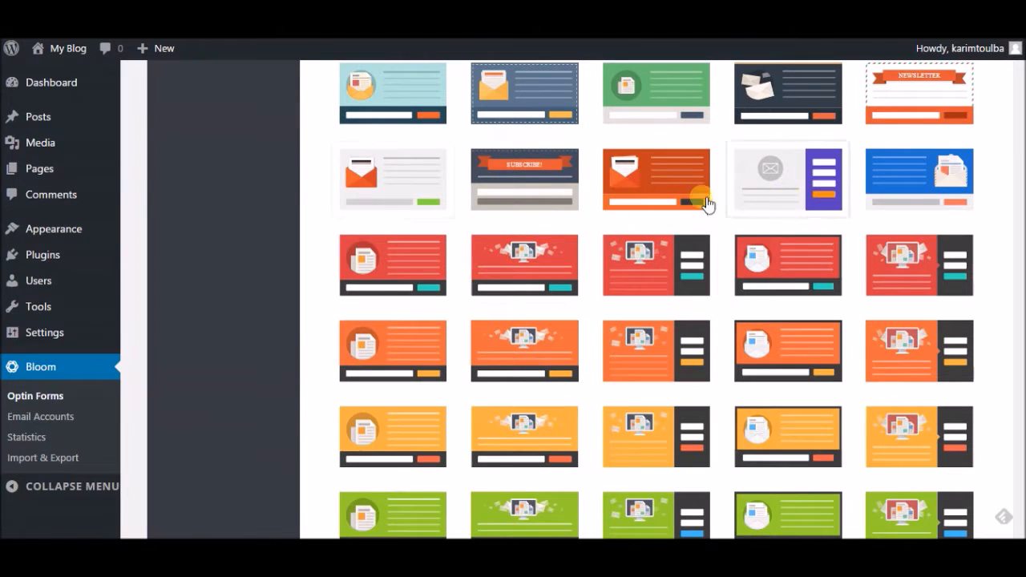
pyautogui.scroll(-4, 623, 270)
pyautogui.scroll(-1, 626, 299)
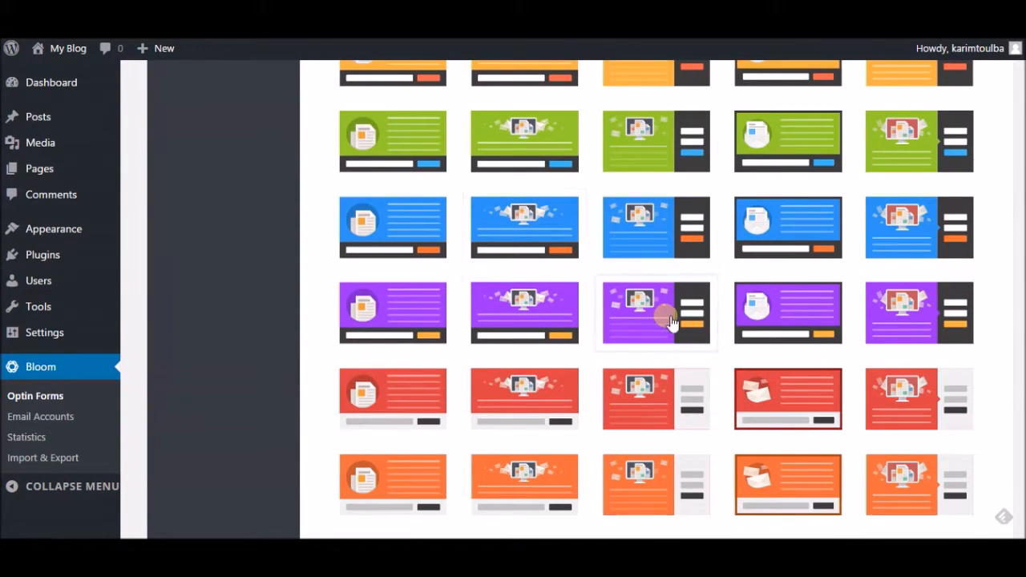
pyautogui.scroll(-1, 794, 437)
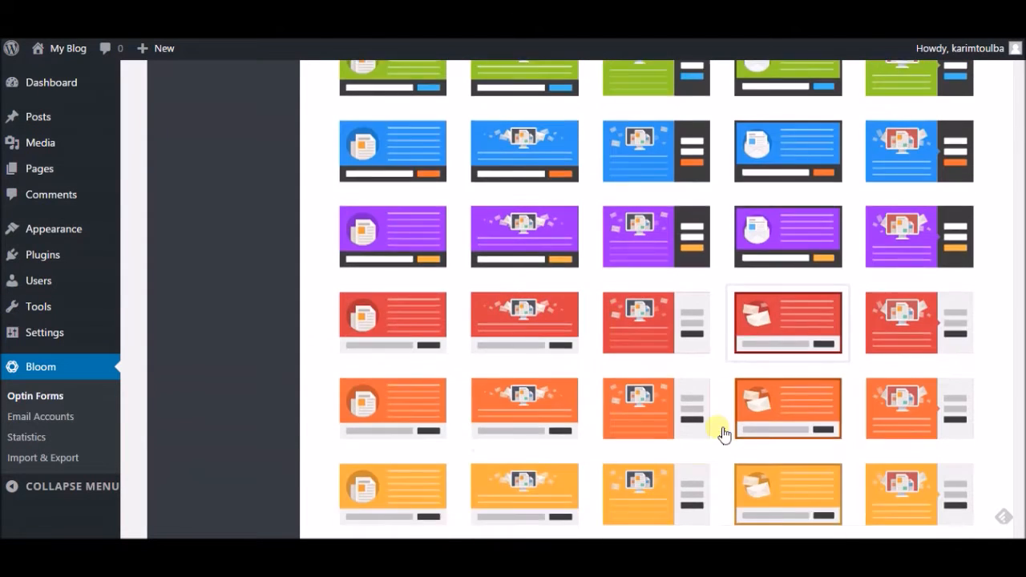
pyautogui.scroll(-1, 720, 435)
pyautogui.scroll(4, 717, 385)
pyautogui.scroll(6, 717, 386)
pyautogui.scroll(3, 653, 279)
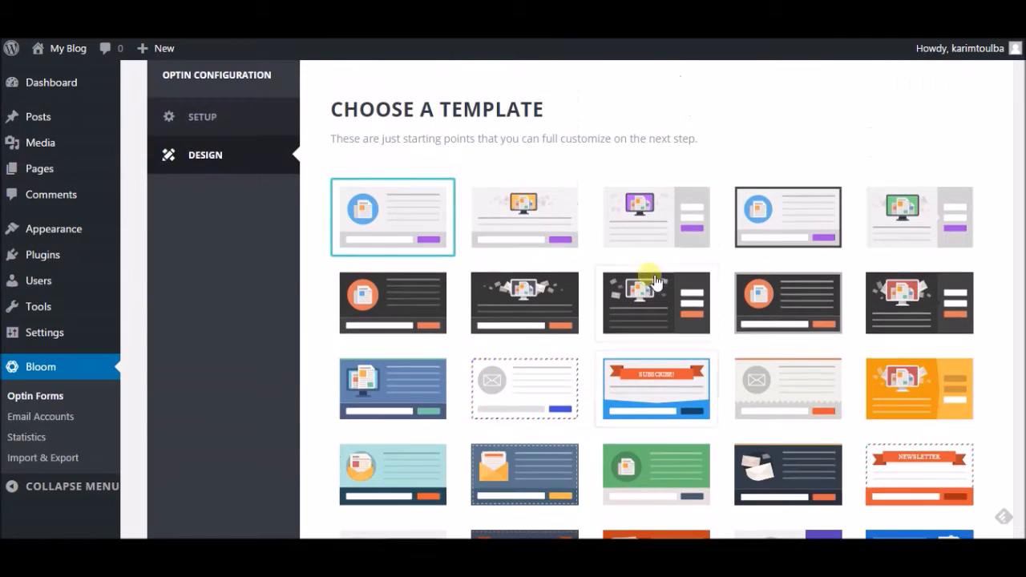
pyautogui.scroll(-4, 637, 304)
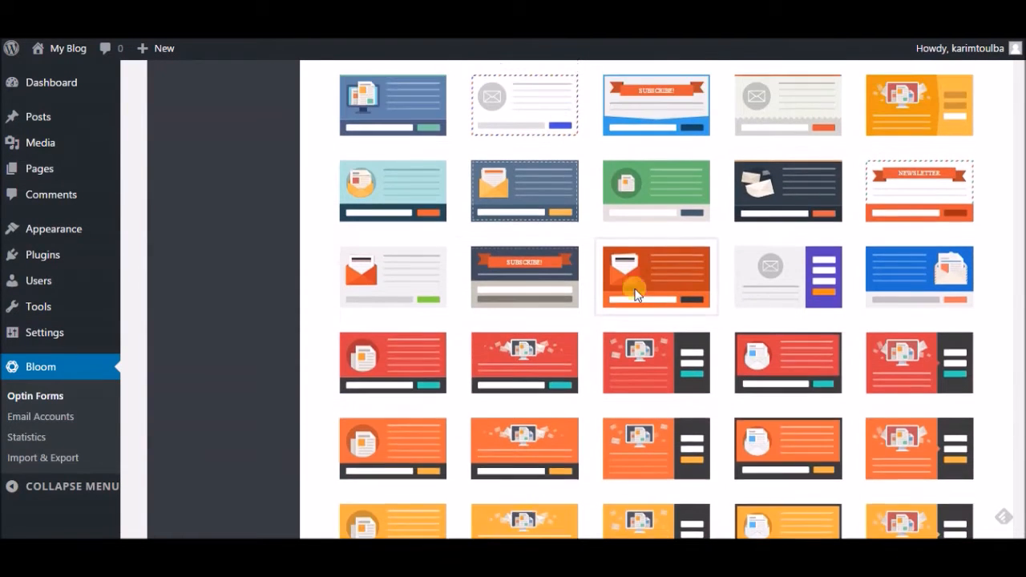
pyautogui.scroll(3, 635, 293)
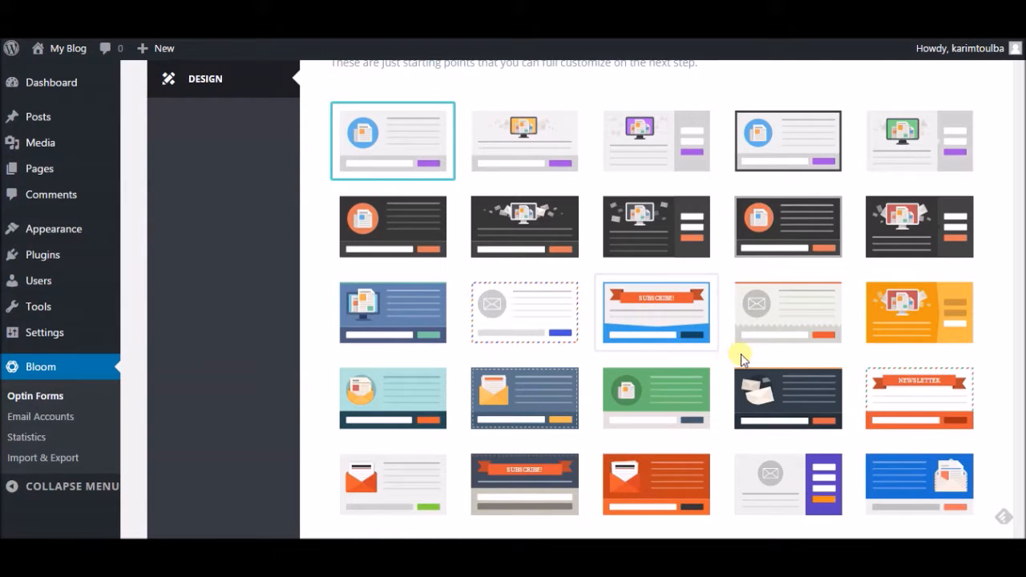
# Step: Choose the orange template with the monitor illustration
pyautogui.scroll(-1, 739, 357)
pyautogui.scroll(-5, 709, 375)
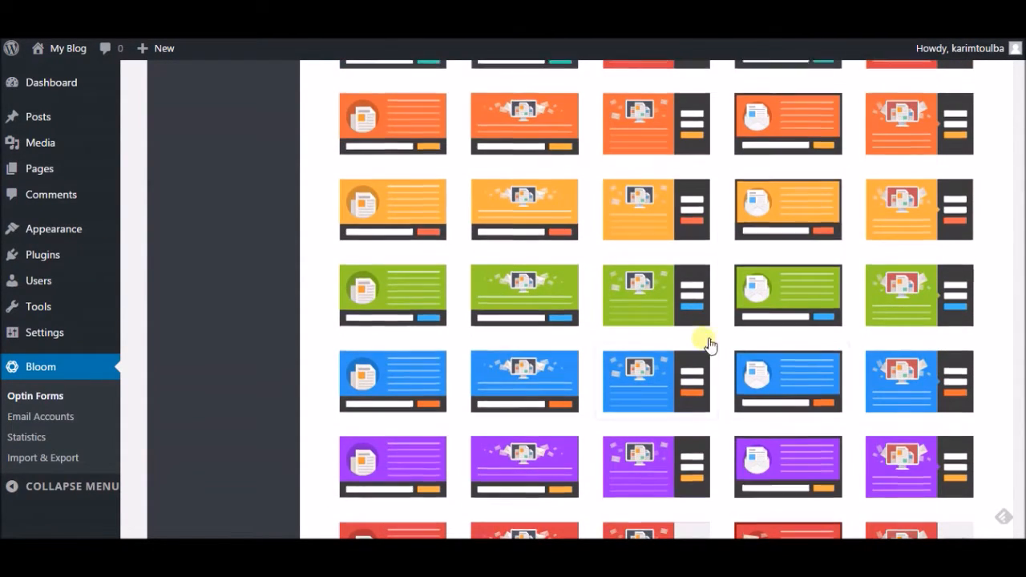
pyautogui.scroll(4, 708, 345)
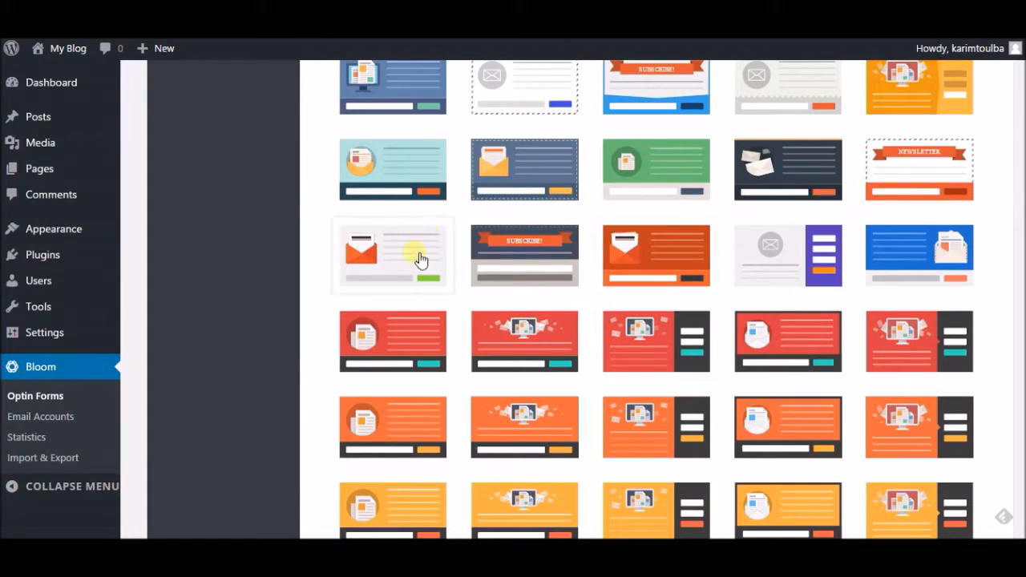
pyautogui.scroll(1, 629, 291)
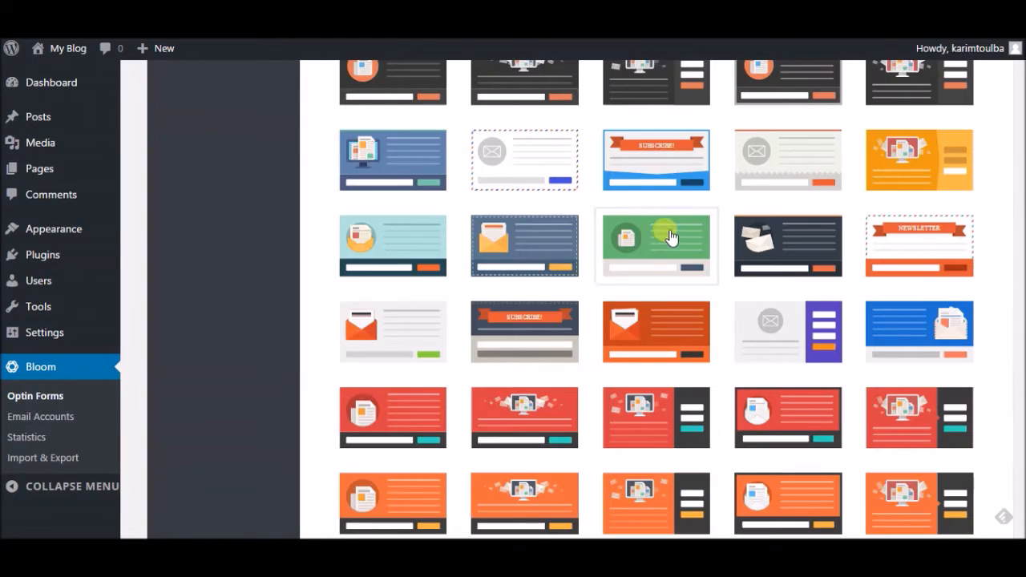
pyautogui.scroll(-10, 657, 244)
pyautogui.scroll(-5, 661, 264)
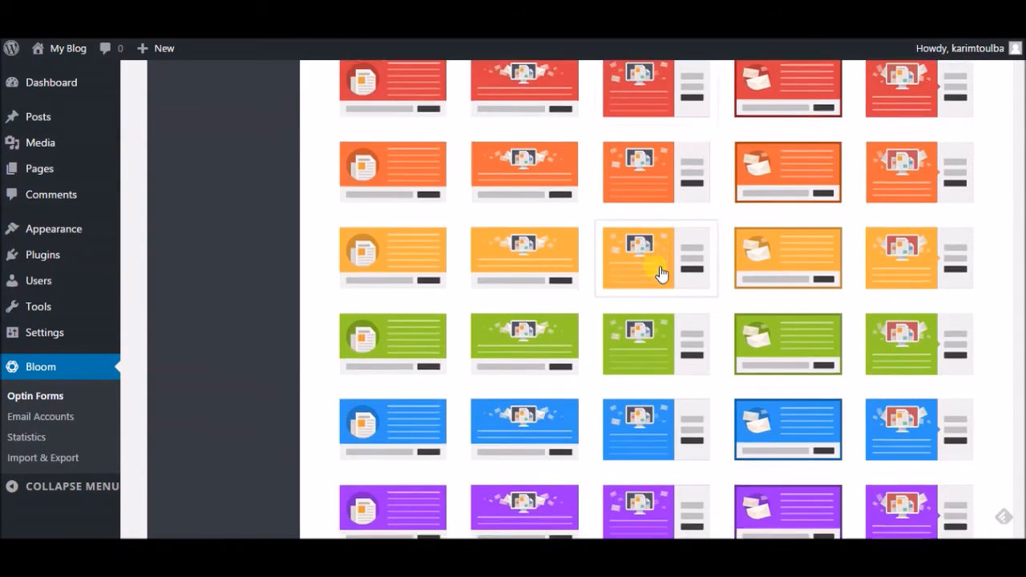
pyautogui.scroll(-3, 626, 297)
pyautogui.scroll(-3, 626, 309)
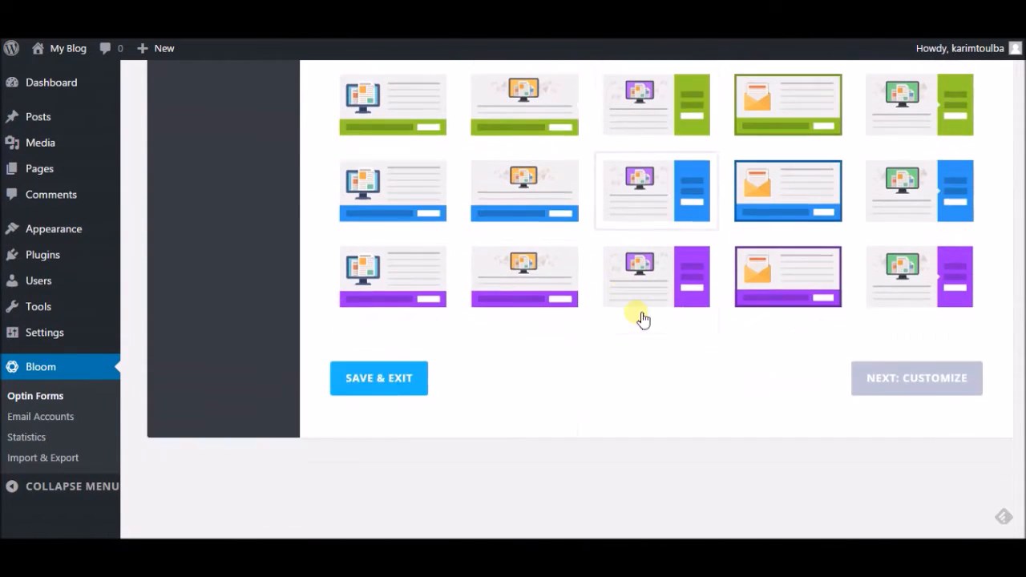
pyautogui.scroll(10, 770, 328)
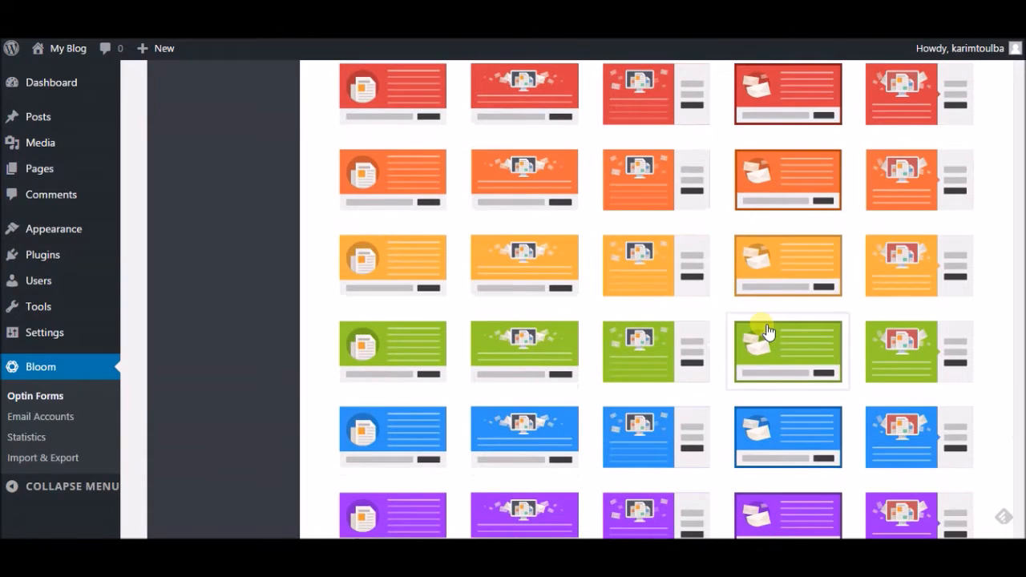
pyautogui.click(513, 191)
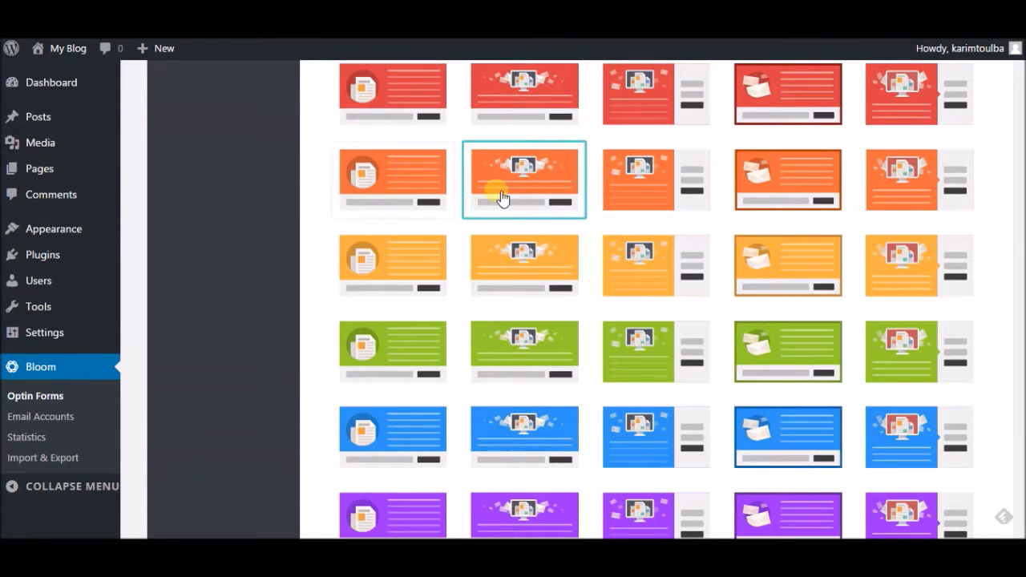
pyautogui.scroll(-10, 561, 244)
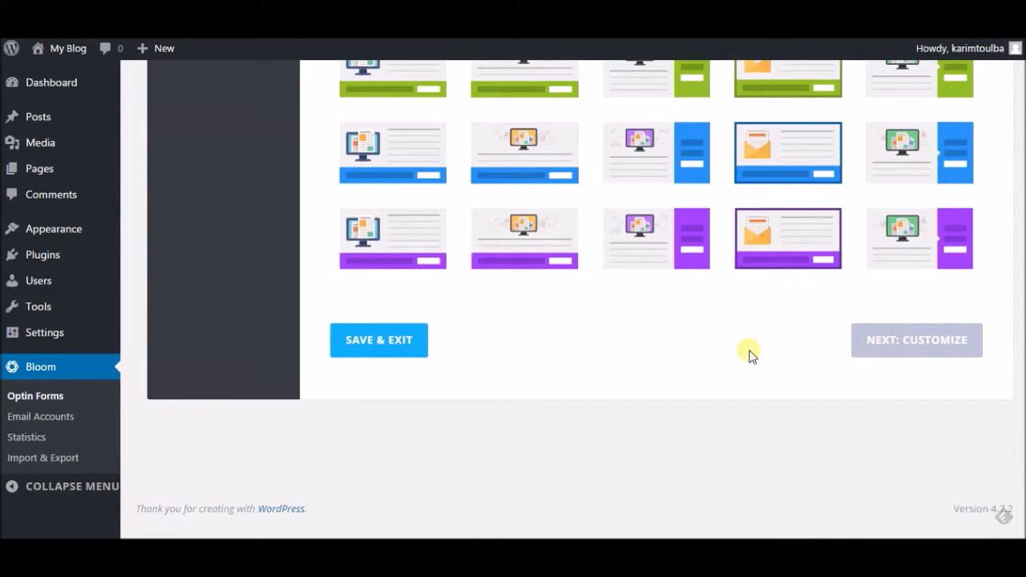
# Step: Continue to Customize and preview the orange 'Subscribe To Our Newsletter' form, then close it
pyautogui.click(878, 347)
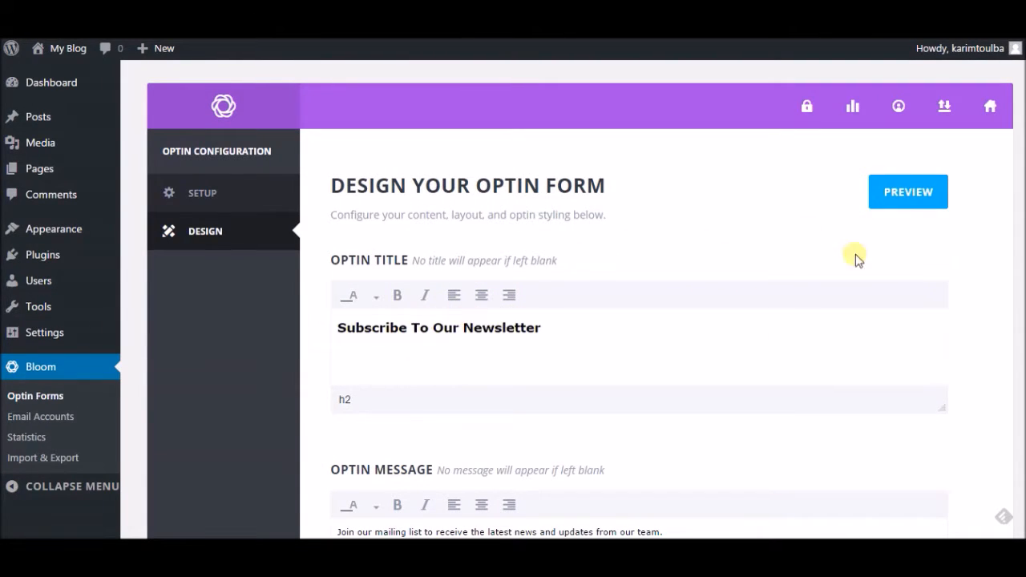
pyautogui.scroll(-1, 744, 231)
pyautogui.scroll(1, 841, 229)
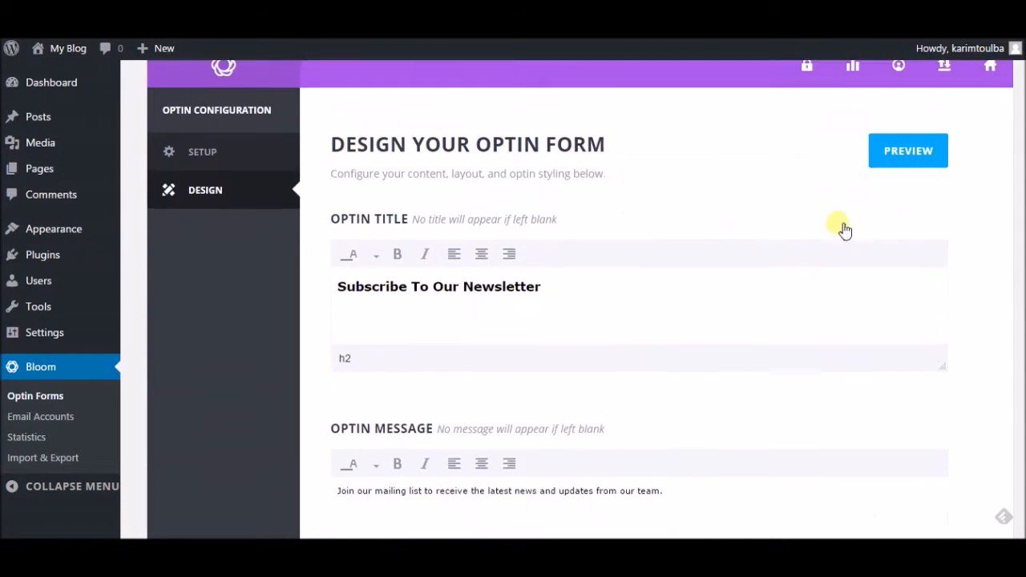
pyautogui.click(920, 198)
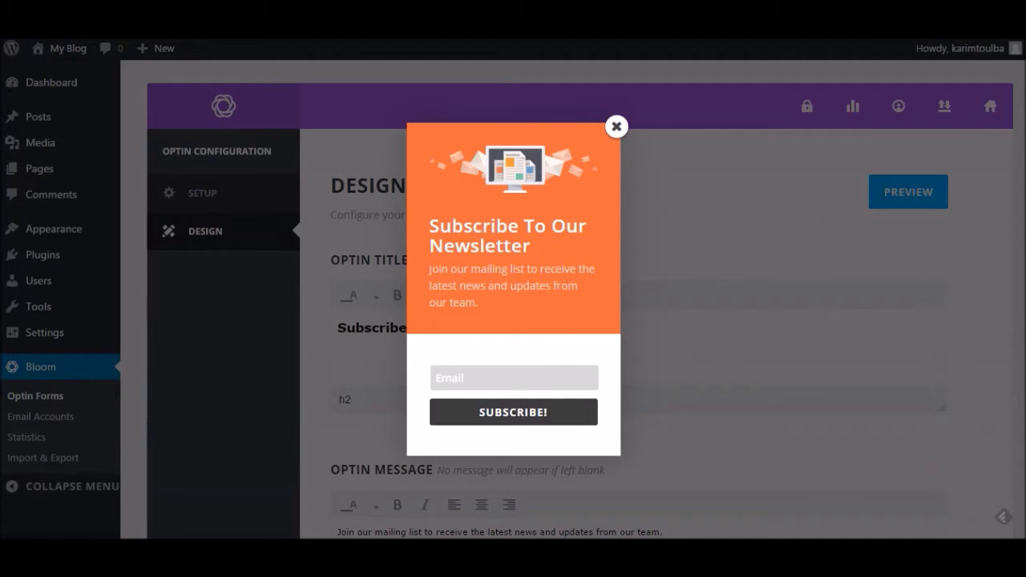
pyautogui.click(519, 382)
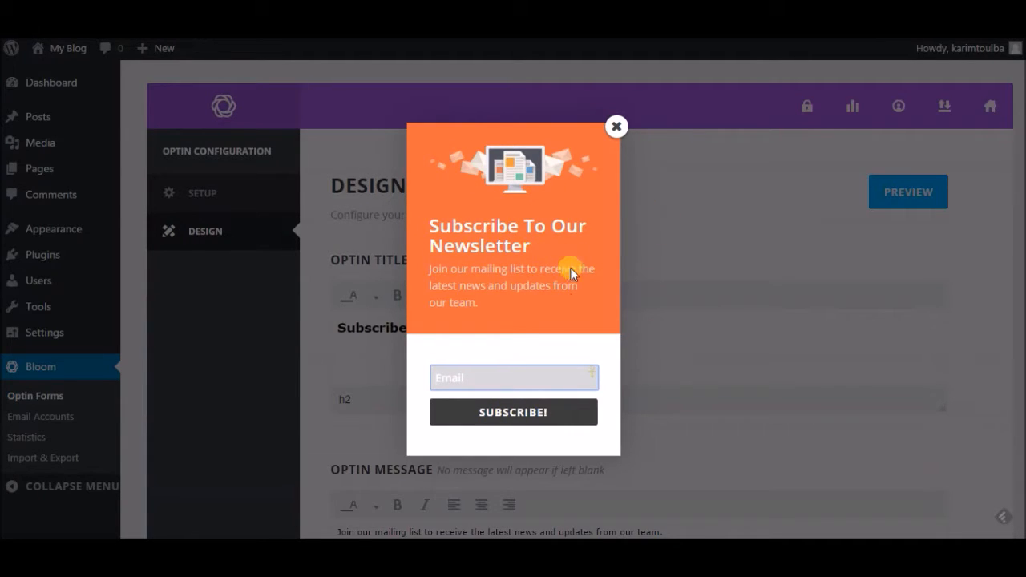
pyautogui.click(617, 127)
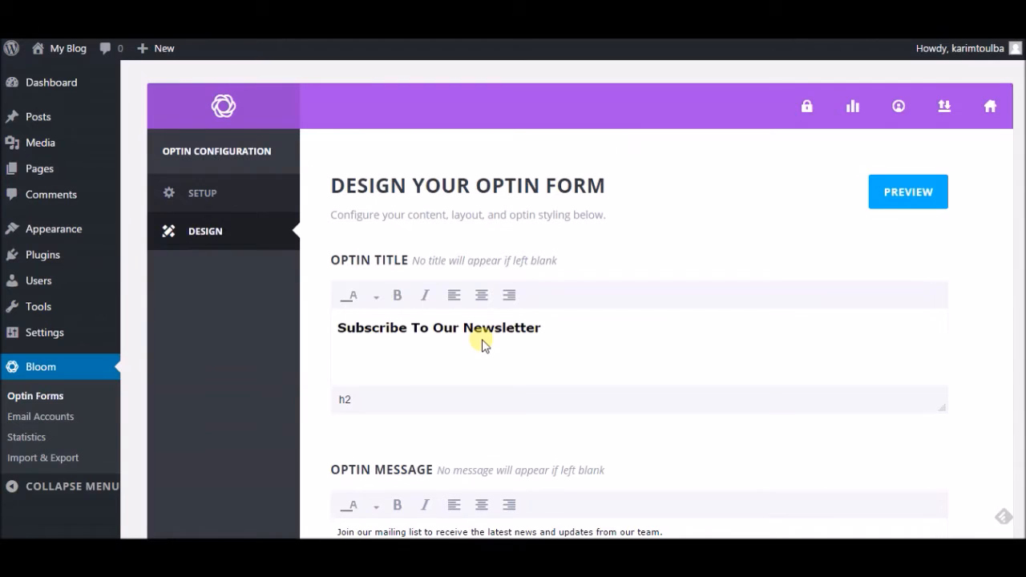
# Step: Keep image orientation as Image Above Text and set Image Load-In Animation to No Animation
pyautogui.scroll(-2, 452, 273)
pyautogui.scroll(-3, 439, 269)
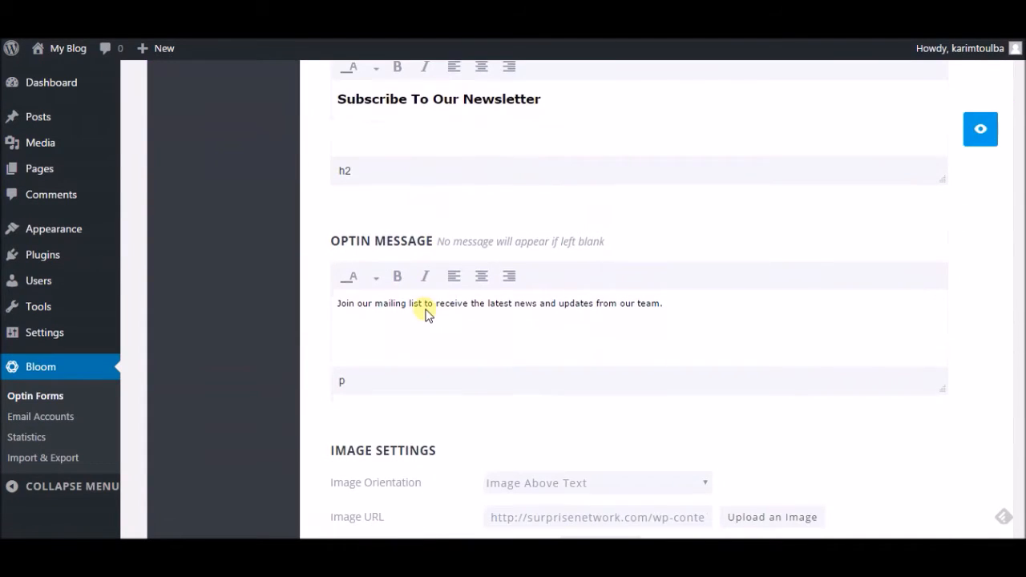
pyautogui.scroll(-5, 517, 301)
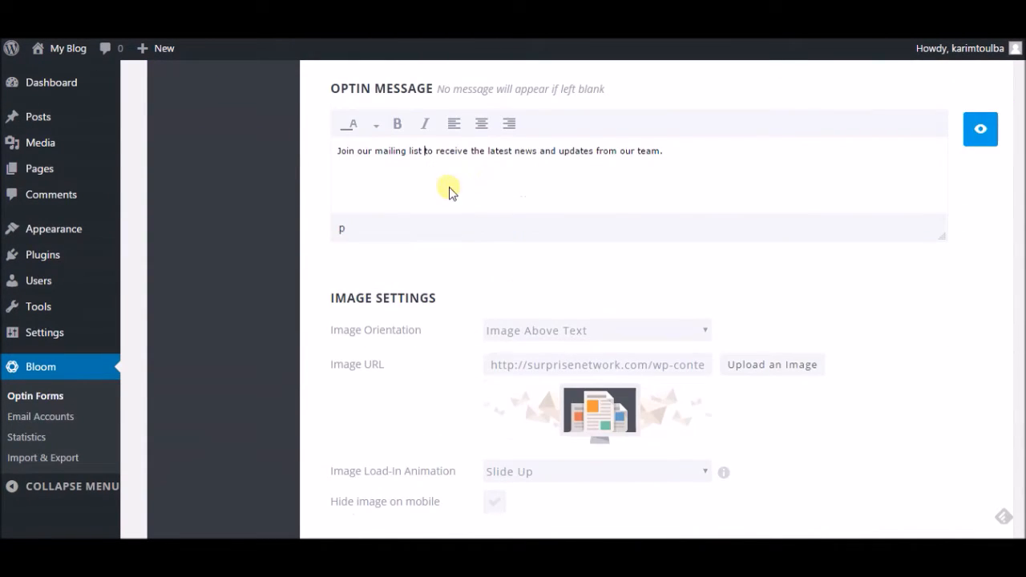
pyautogui.scroll(-2, 466, 216)
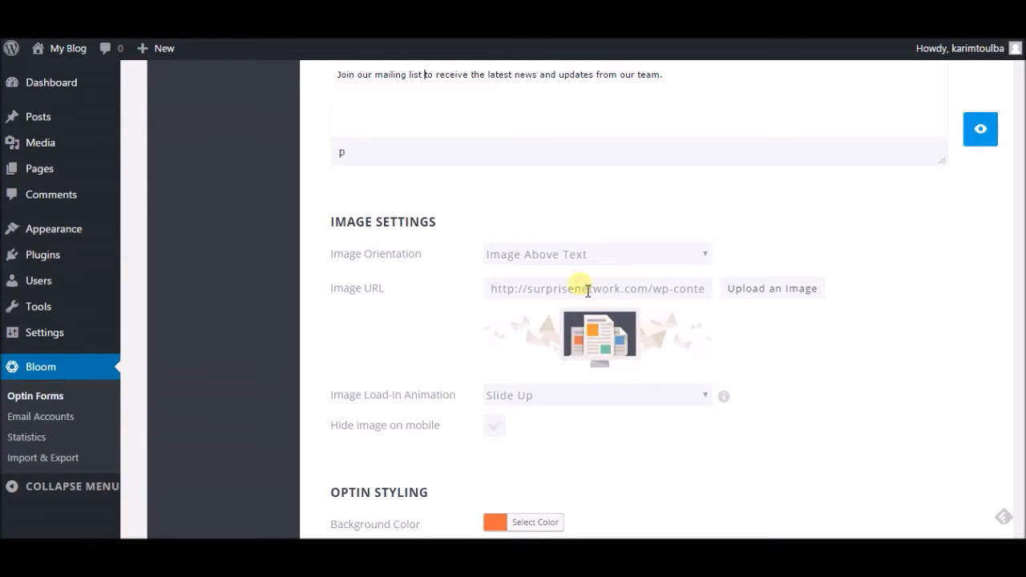
pyautogui.click(566, 255)
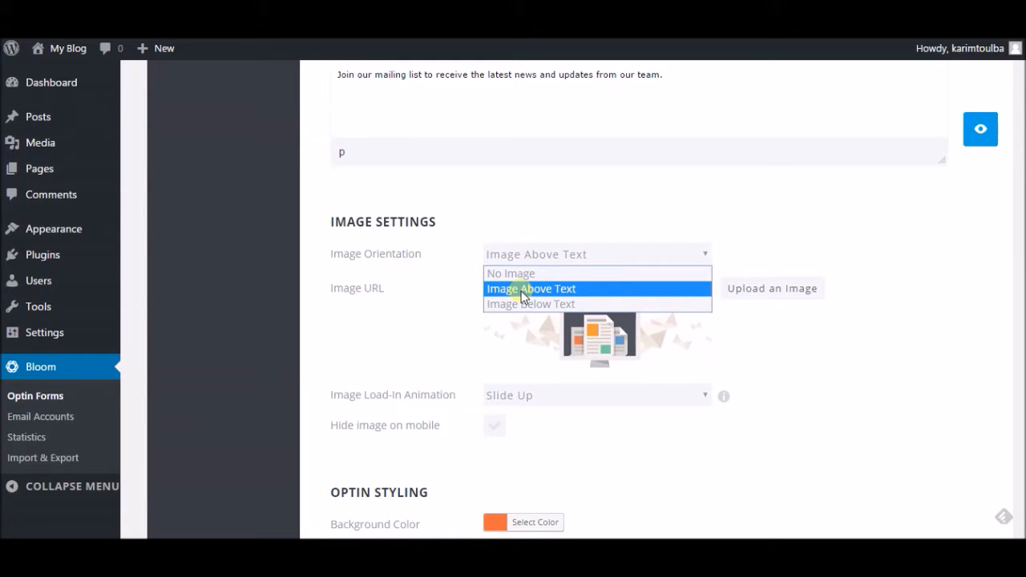
pyautogui.click(371, 340)
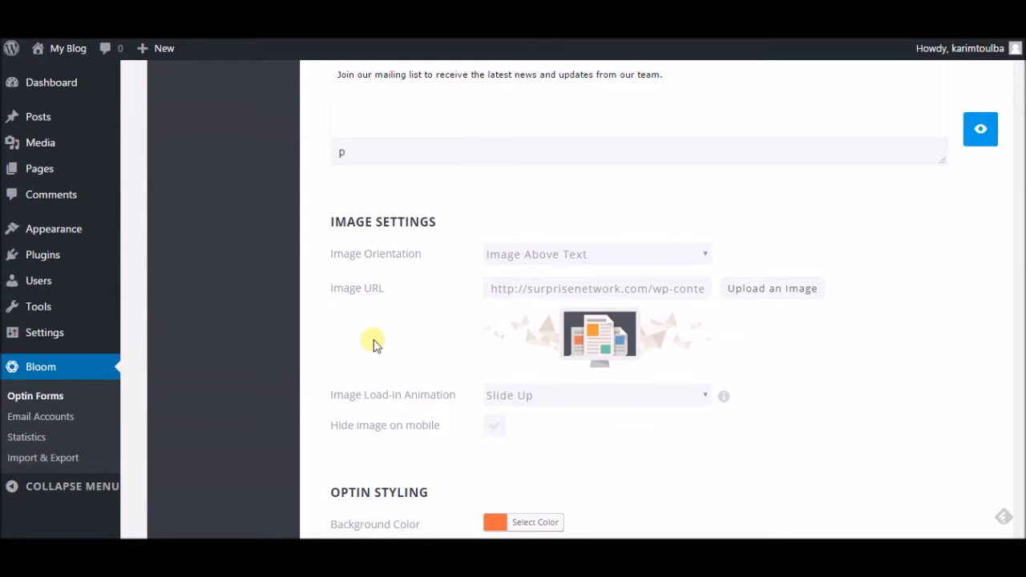
pyautogui.scroll(-4, 452, 321)
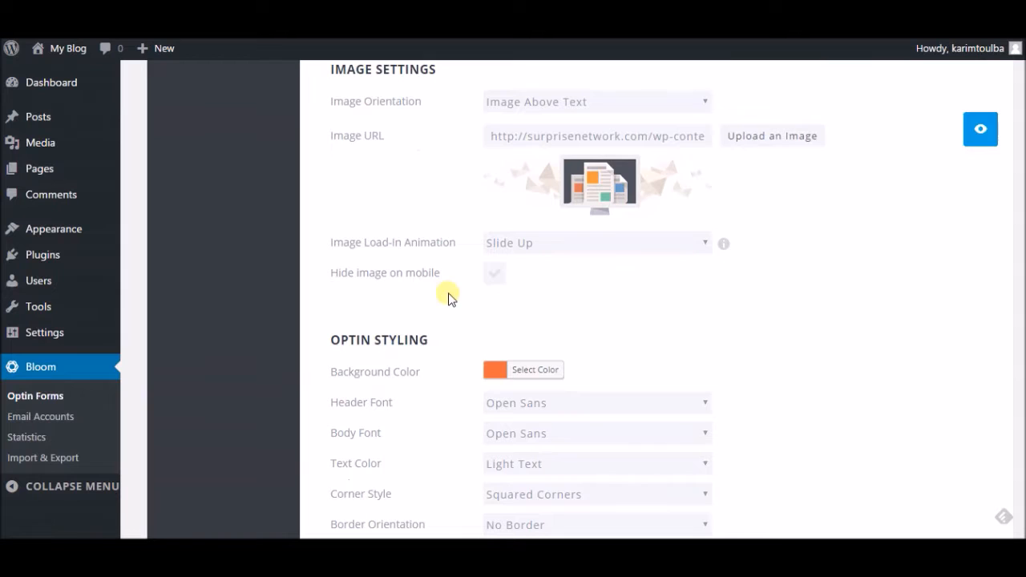
pyautogui.click(510, 243)
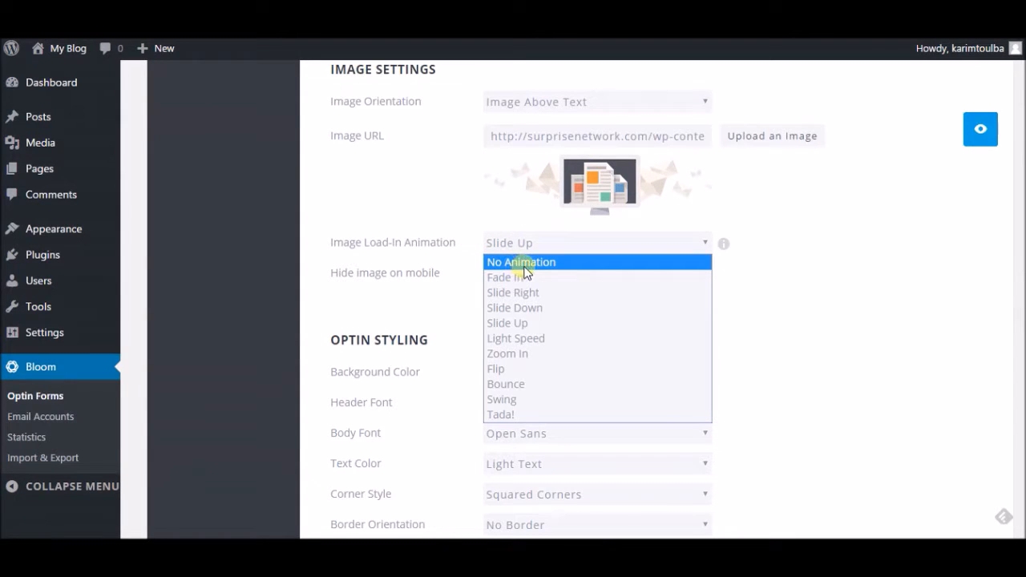
pyautogui.click(525, 266)
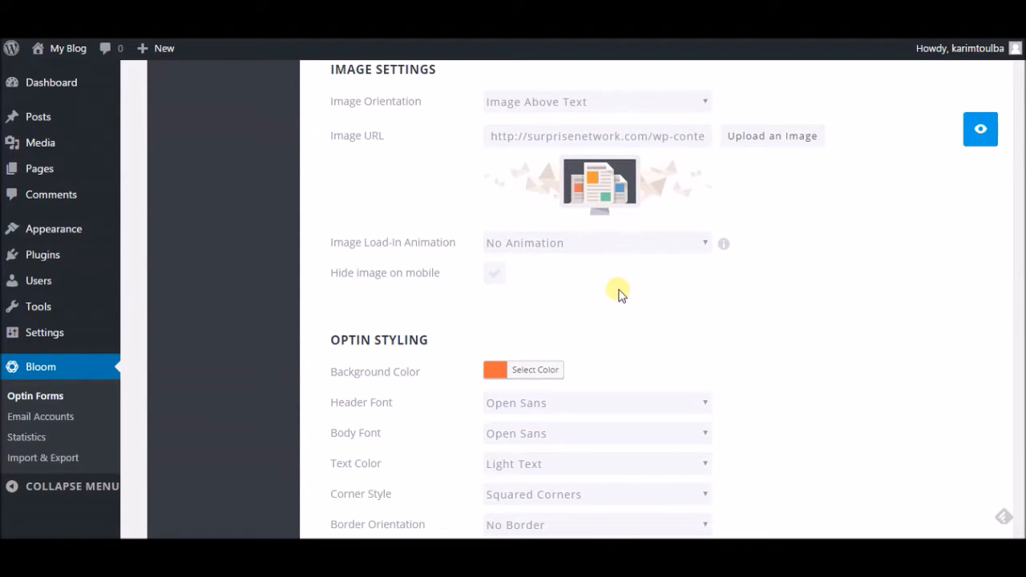
pyautogui.scroll(-2, 620, 295)
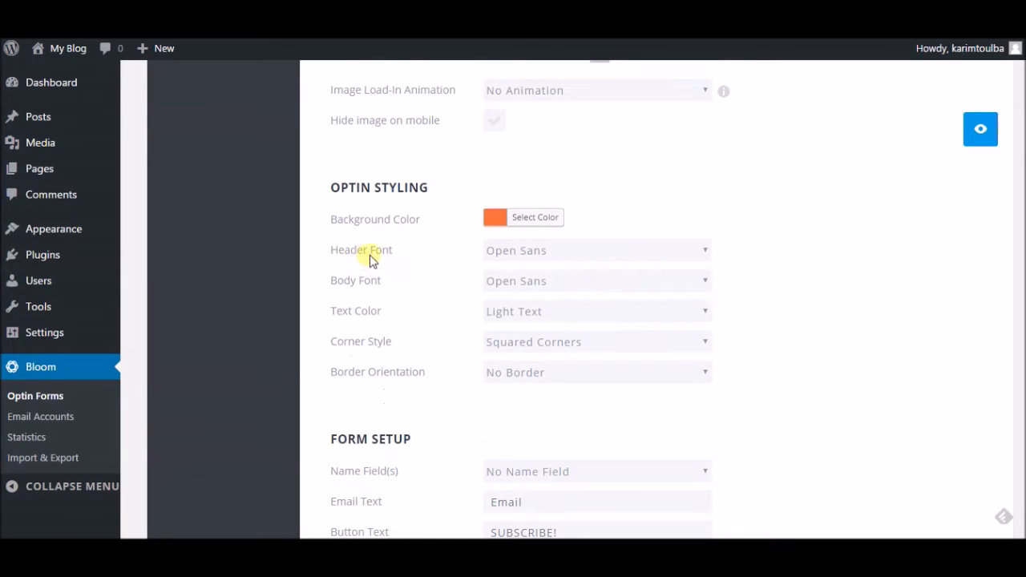
pyautogui.scroll(-2, 642, 376)
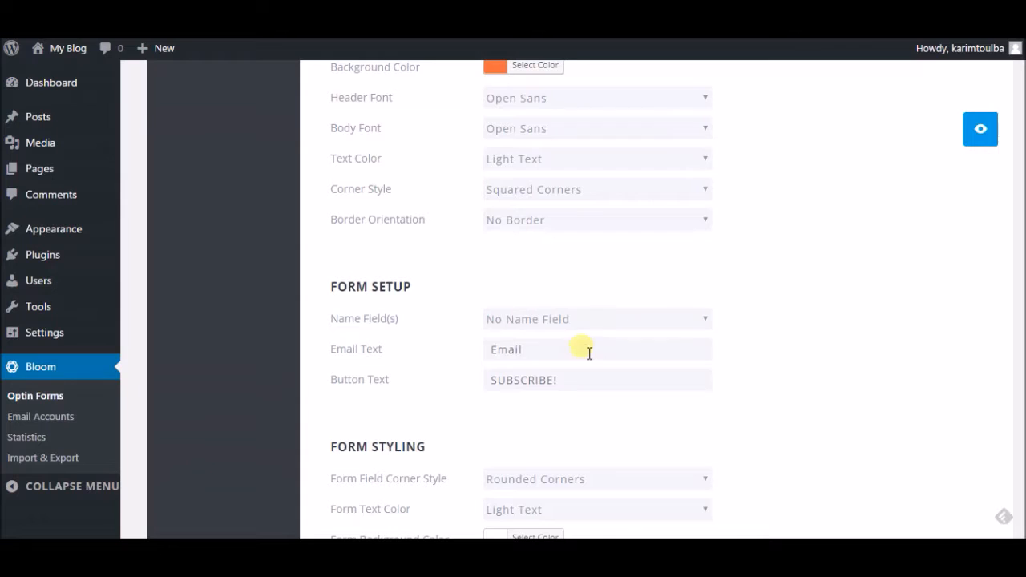
# Step: Add a single name field labelled YOUR NAME and label the email field YOUR EMAIL ADDRESS
pyautogui.click(571, 321)
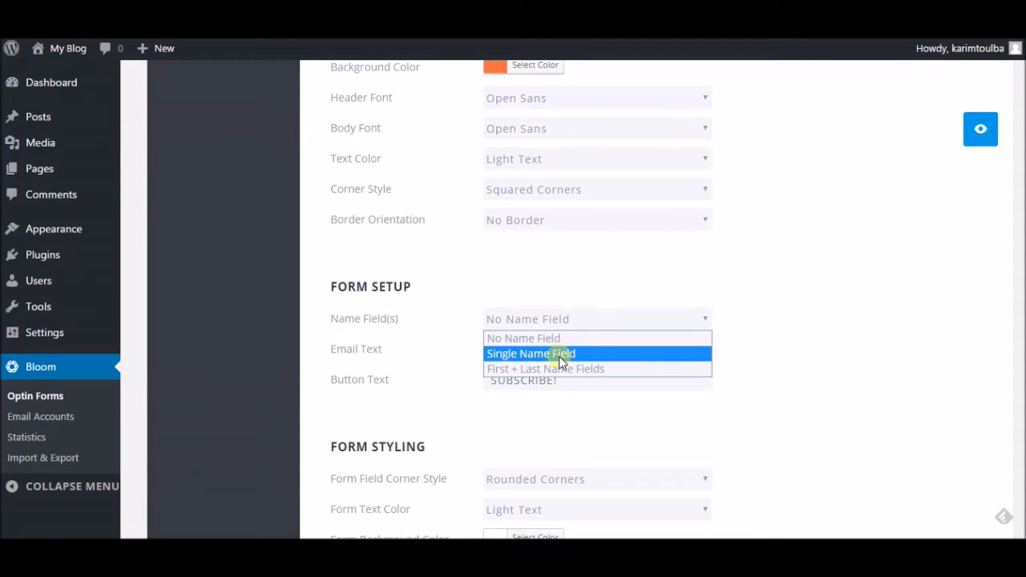
pyautogui.click(559, 356)
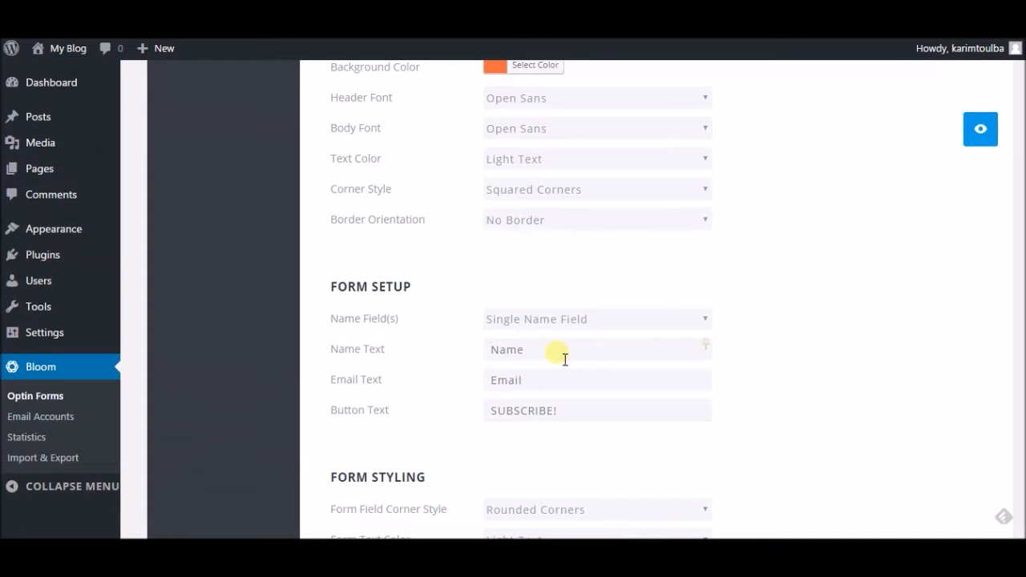
pyautogui.write('Your')
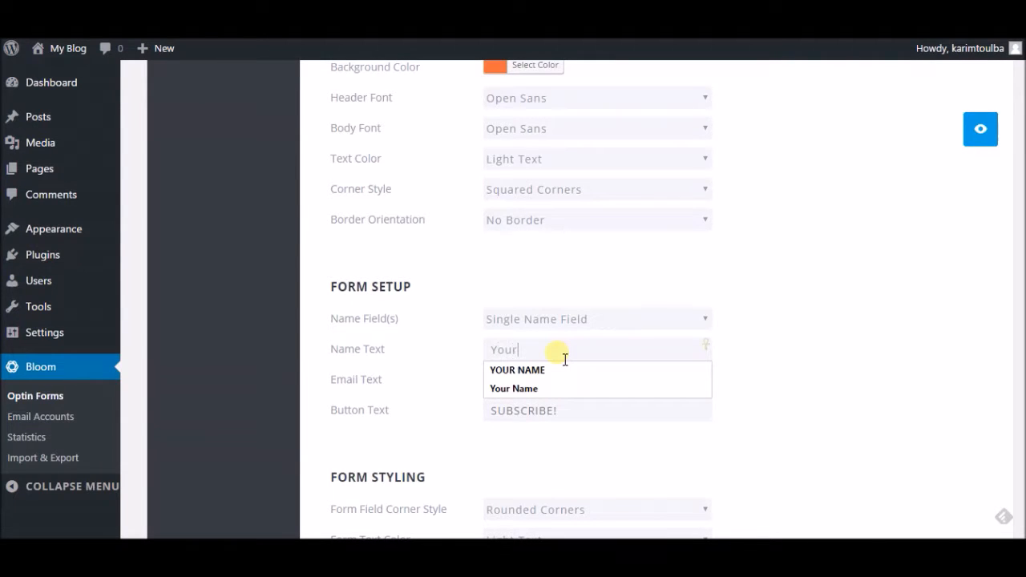
pyautogui.click(552, 369)
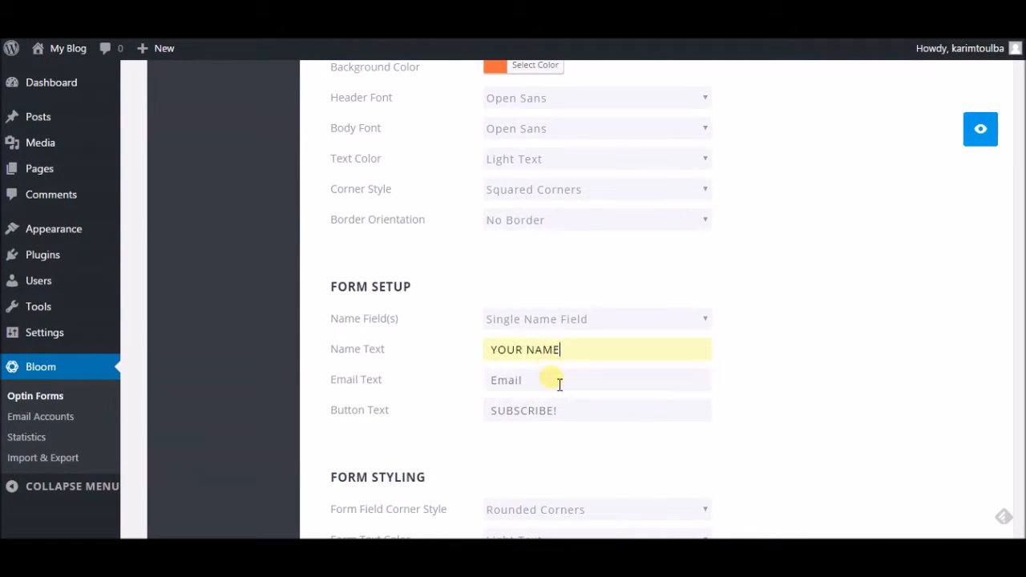
pyautogui.click(569, 388)
pyautogui.write('Your Best')
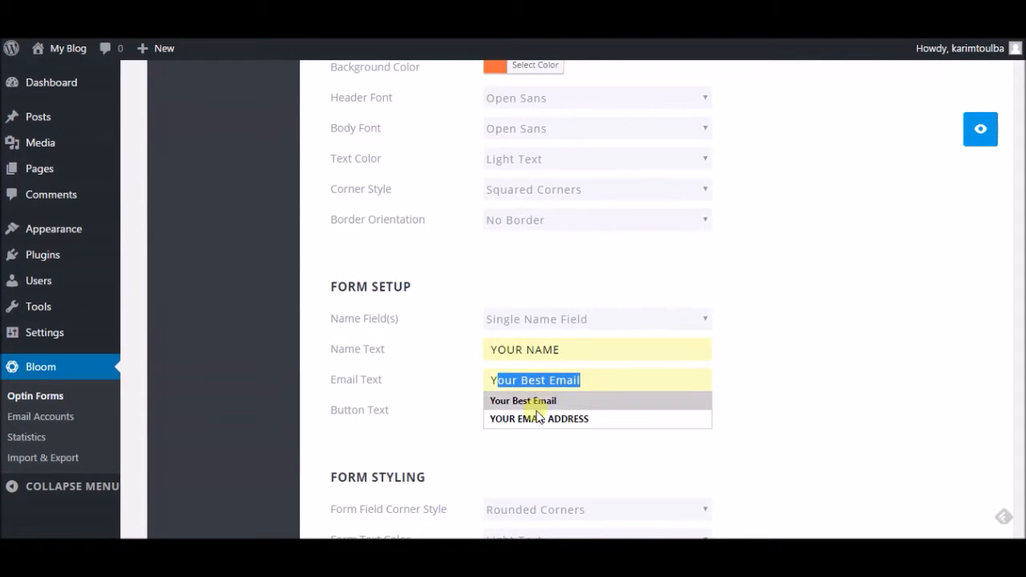
pyautogui.click(542, 420)
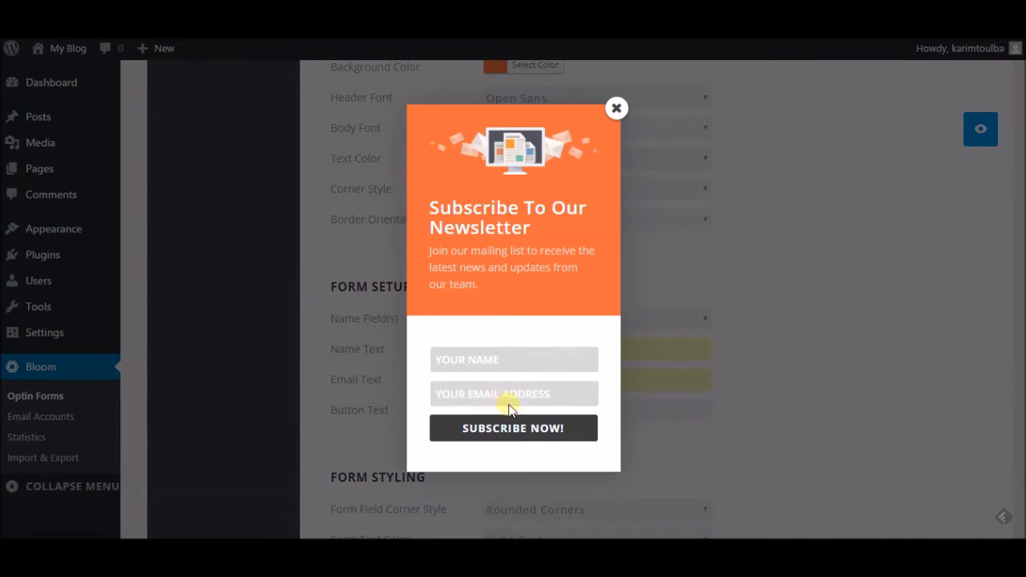
# Step: Try the Name and Email fields in the preview, close it, and scroll to Form Styling
pyautogui.click(510, 361)
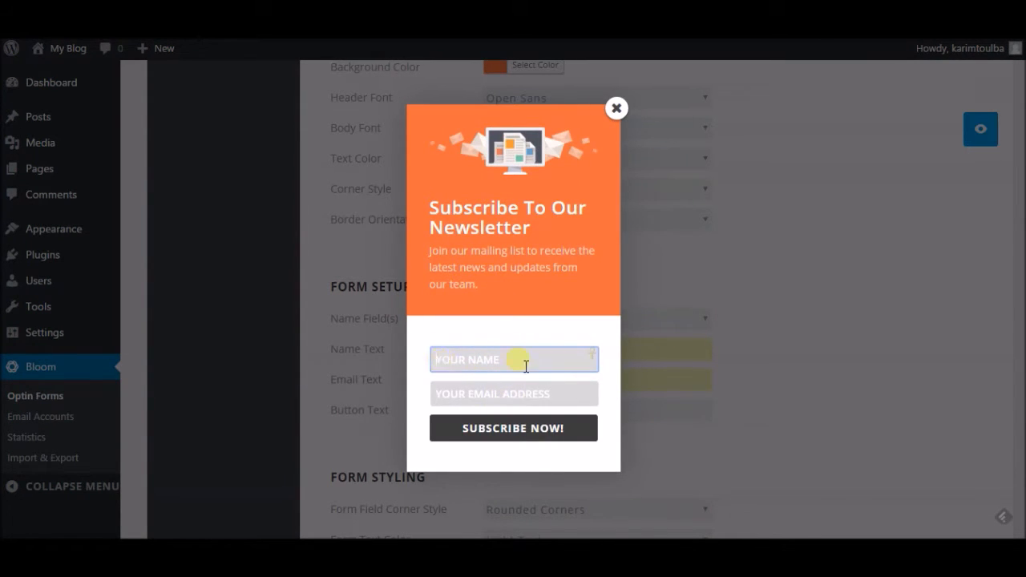
pyautogui.click(520, 401)
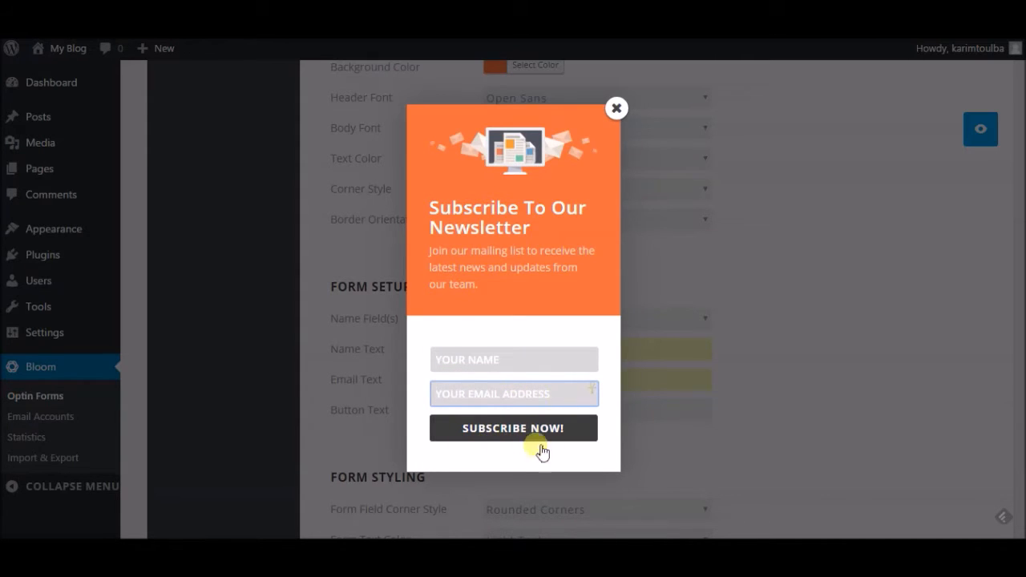
pyautogui.click(617, 109)
pyautogui.scroll(-4, 804, 266)
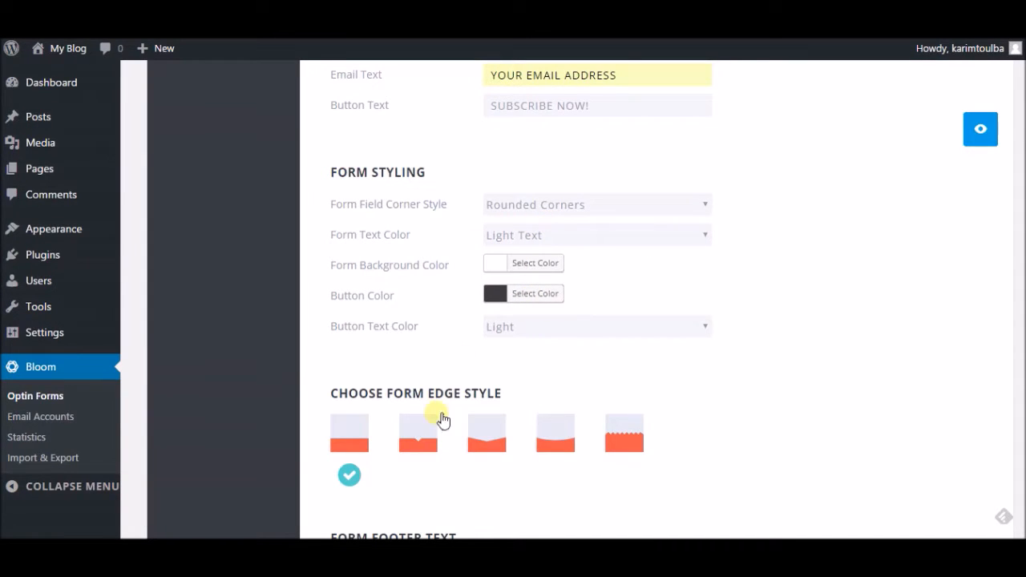
# Step: Scroll down through the optin settings to reach Save & Exit
pyautogui.scroll(-1, 439, 416)
pyautogui.scroll(-1, 438, 416)
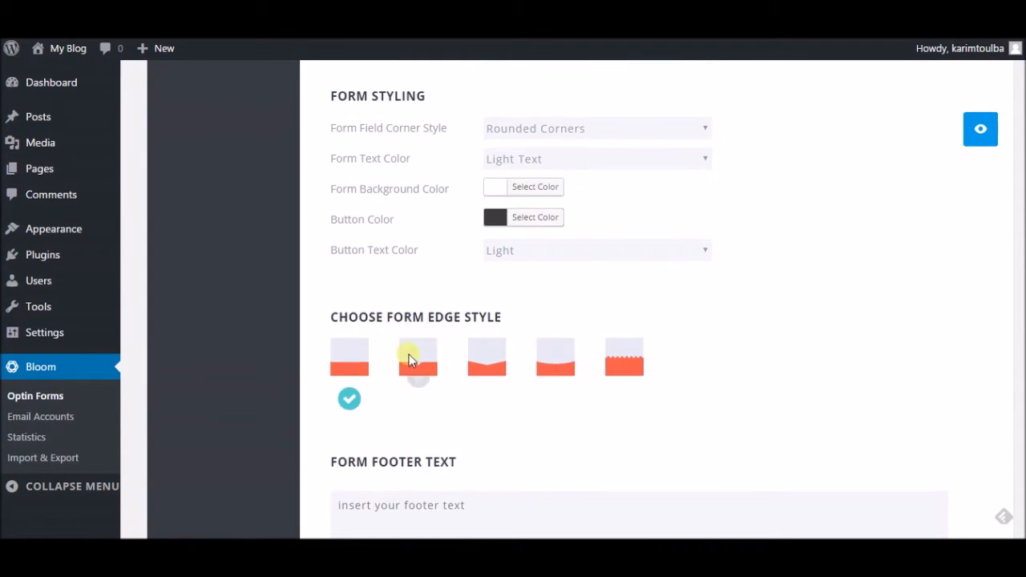
pyautogui.scroll(-1, 727, 380)
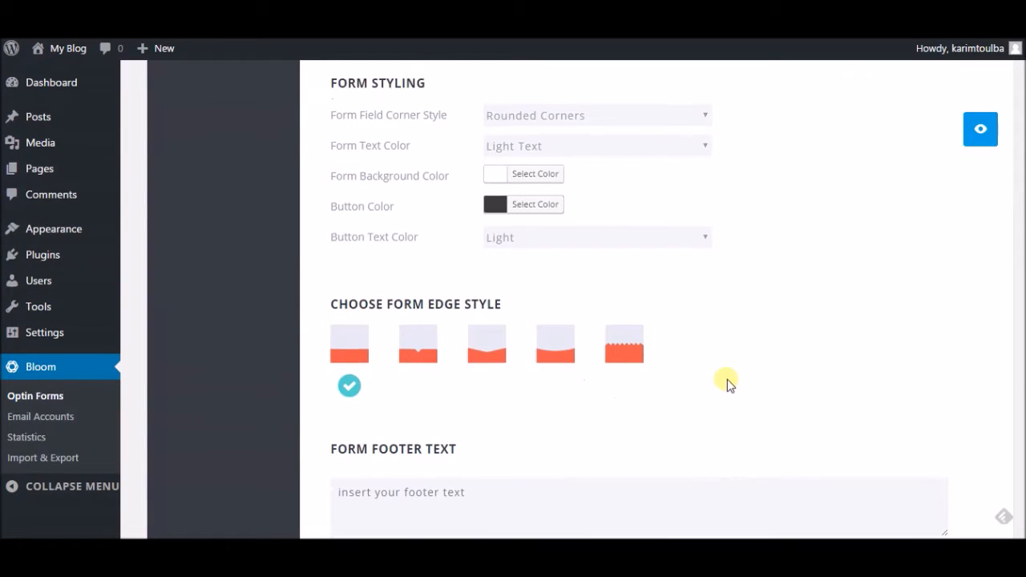
pyautogui.scroll(-5, 727, 379)
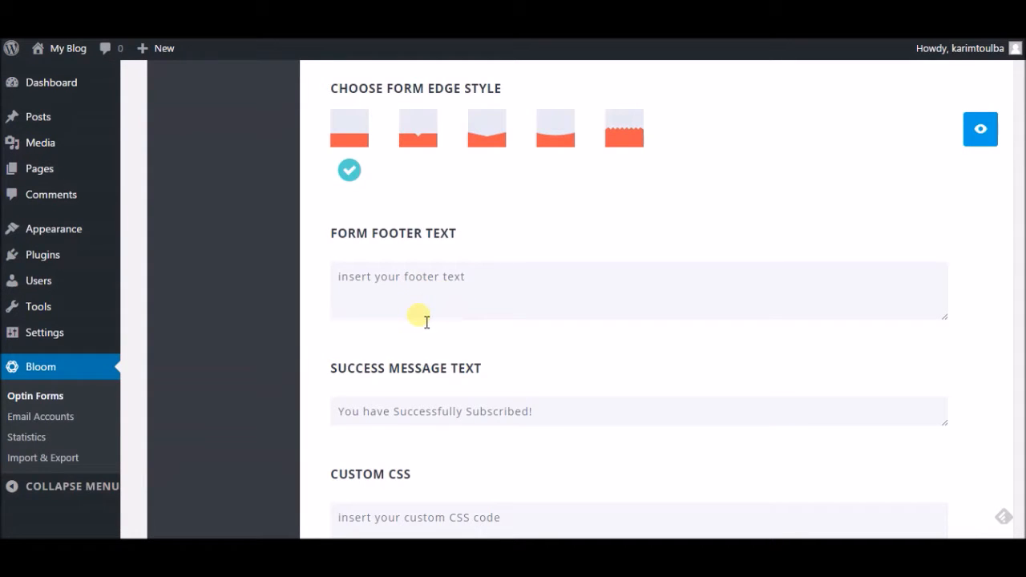
pyautogui.scroll(-4, 463, 325)
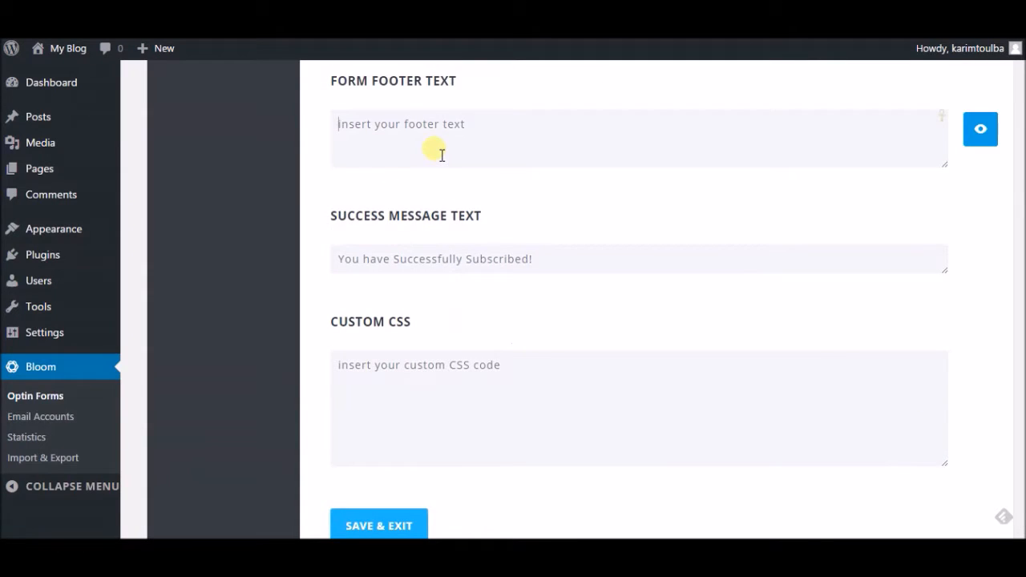
pyautogui.scroll(-4, 517, 329)
pyautogui.scroll(2, 461, 252)
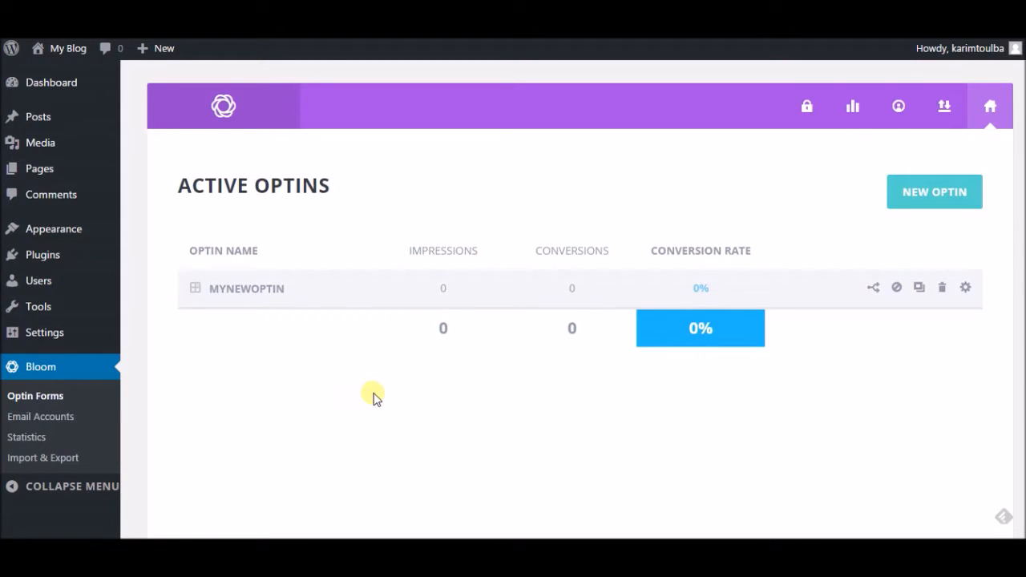
# Step: On the Widgets page, add a Bloom widget to the Sidebar showing MyNewOptin and save it
pyautogui.moveTo(84, 233)
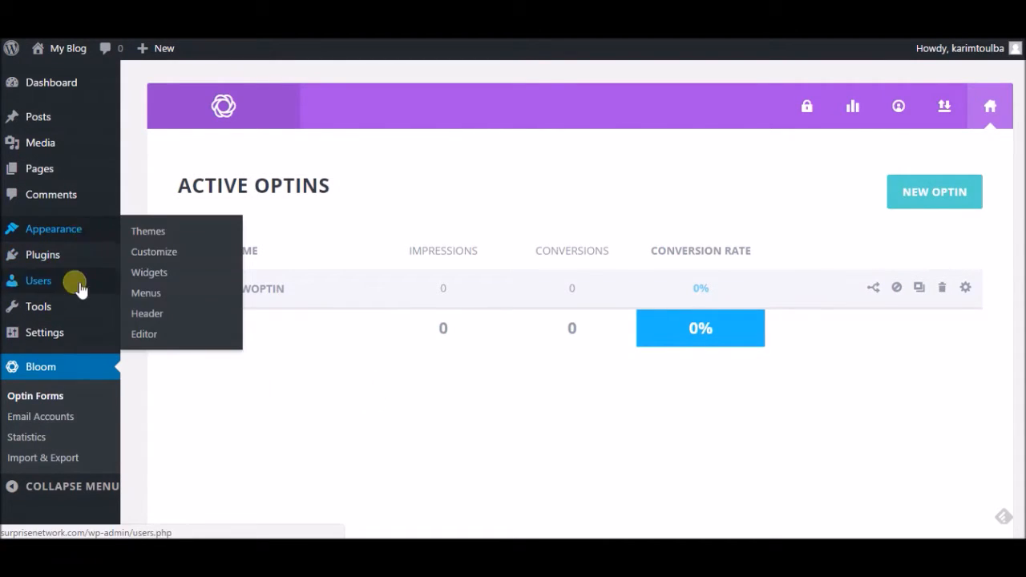
pyautogui.click(172, 272)
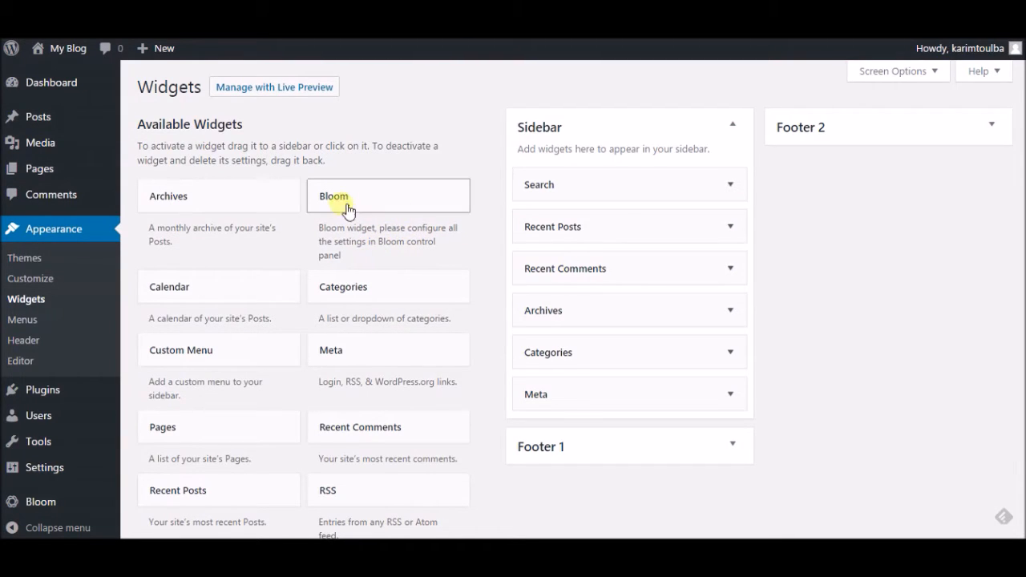
pyautogui.moveTo(362, 206); pyautogui.dragTo(603, 230)
pyautogui.click(601, 283)
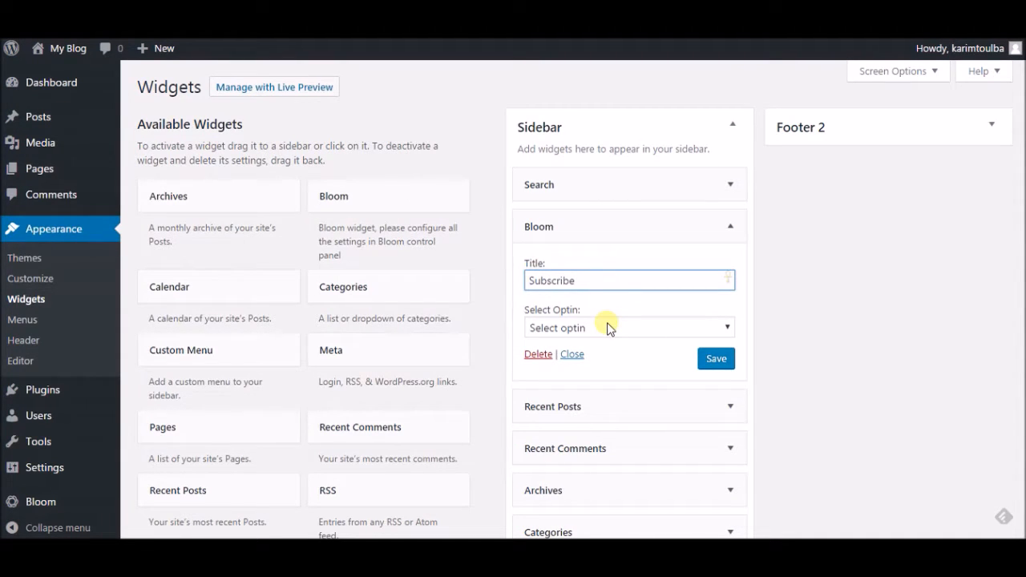
pyautogui.click(609, 325)
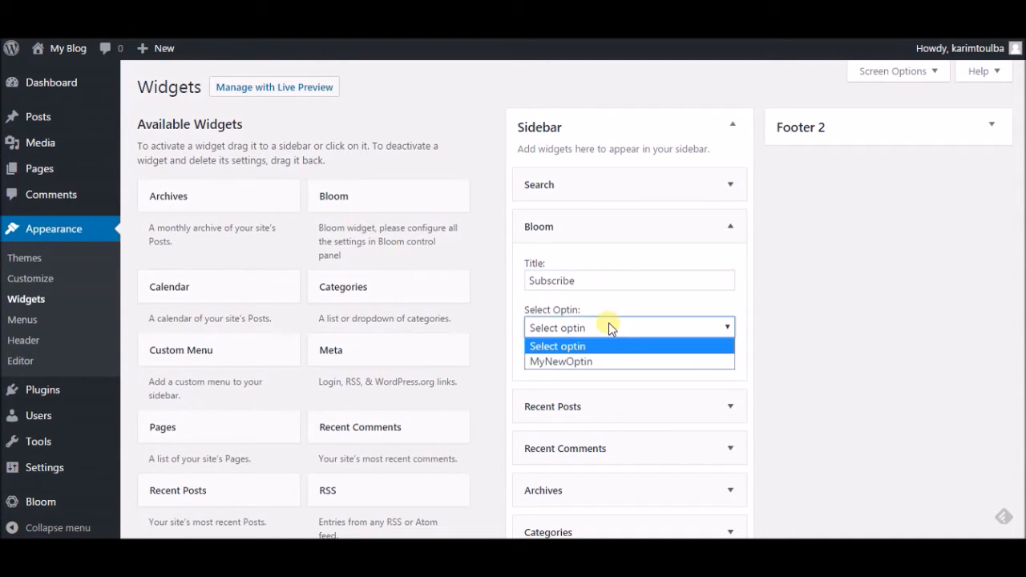
pyautogui.click(578, 363)
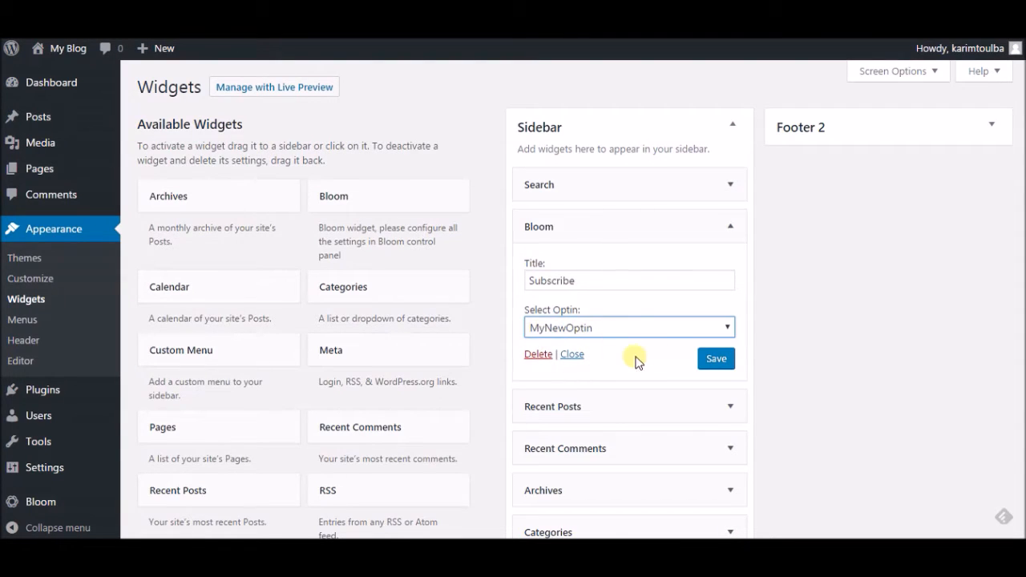
pyautogui.click(716, 365)
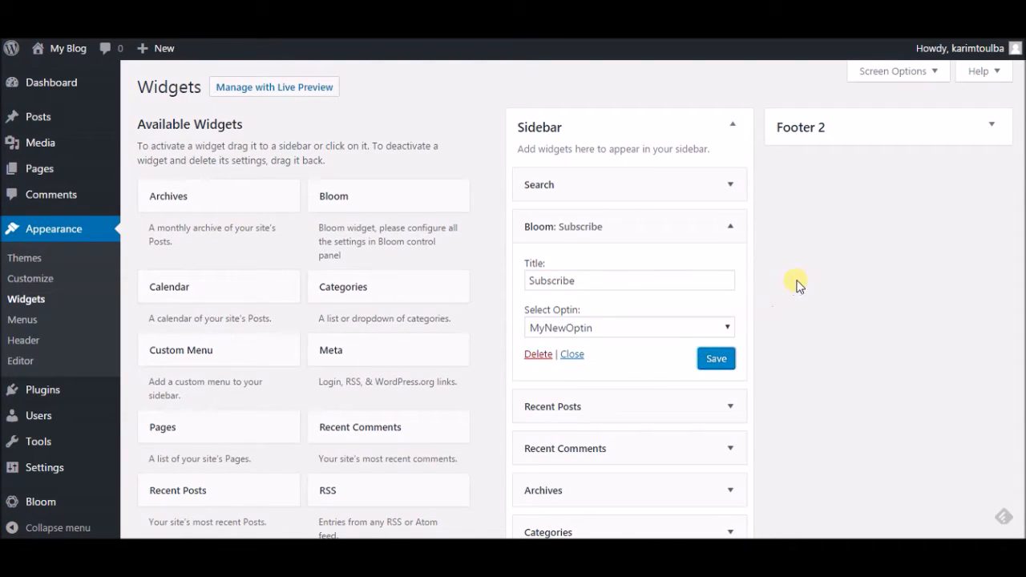
pyautogui.click(716, 359)
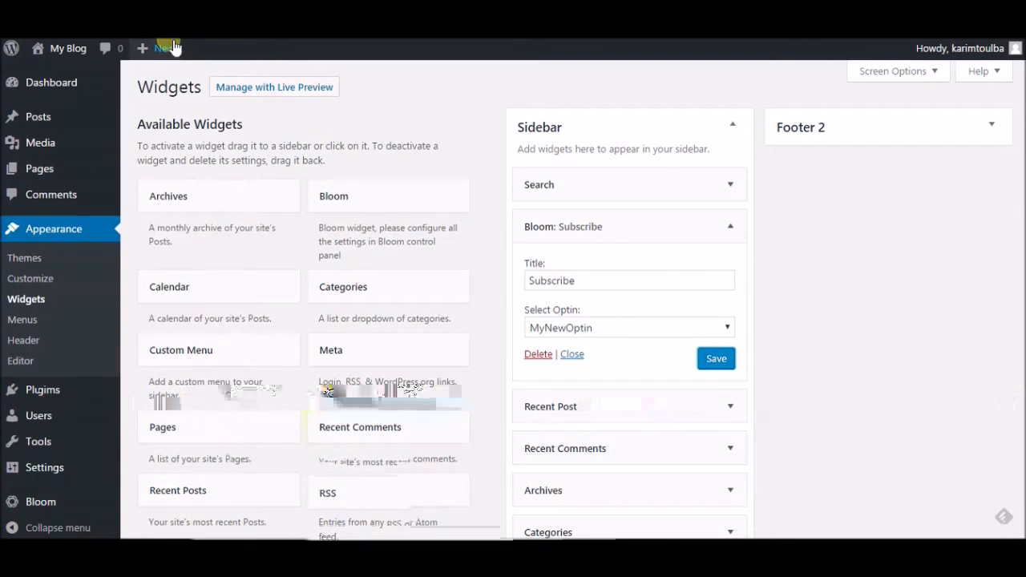
pyautogui.moveTo(80, 46)
# Step: View the live blog and scroll to check the orange Bloom opt-in in the sidebar
pyautogui.click(74, 74)
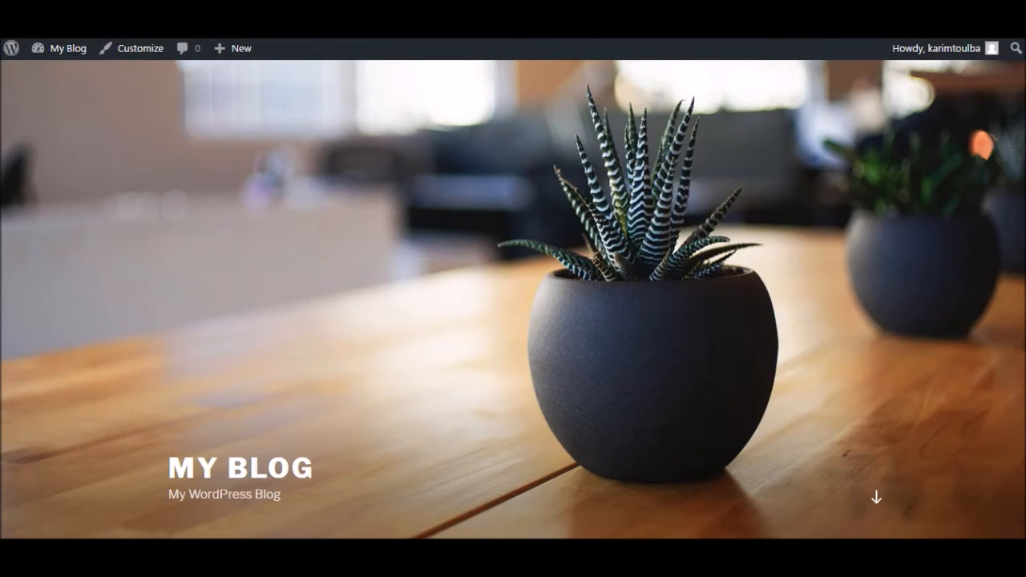
pyautogui.scroll(-7, 513, 297)
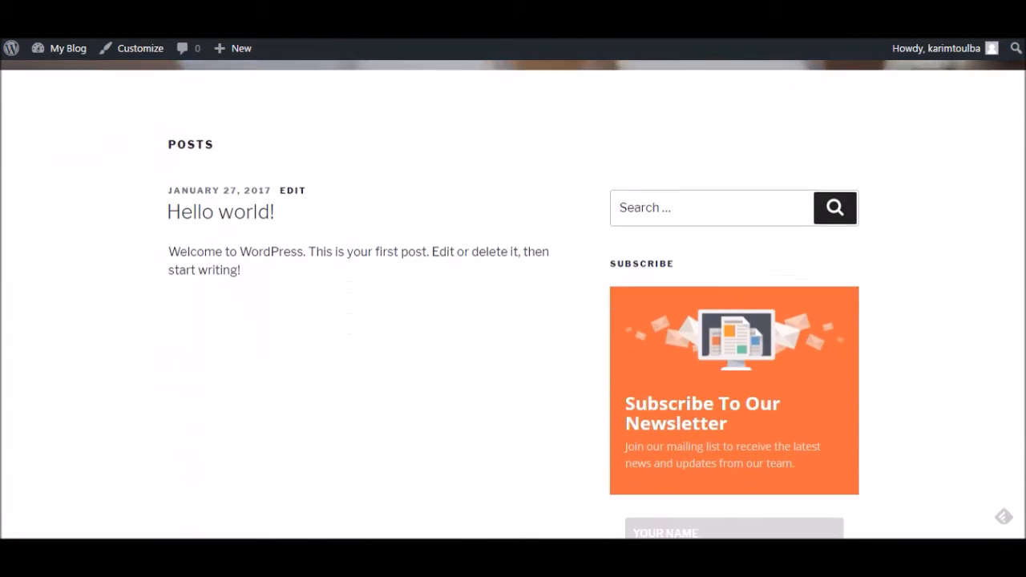
pyautogui.scroll(1, 513, 297)
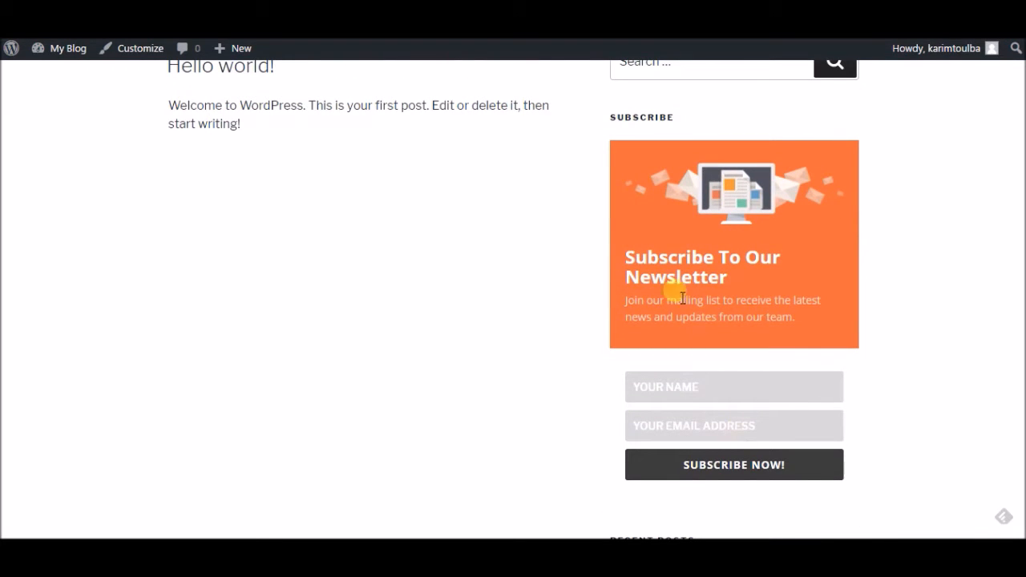
pyautogui.scroll(-1, 513, 297)
pyautogui.scroll(2, 513, 297)
pyautogui.scroll(-1, 514, 296)
pyautogui.scroll(1, 513, 297)
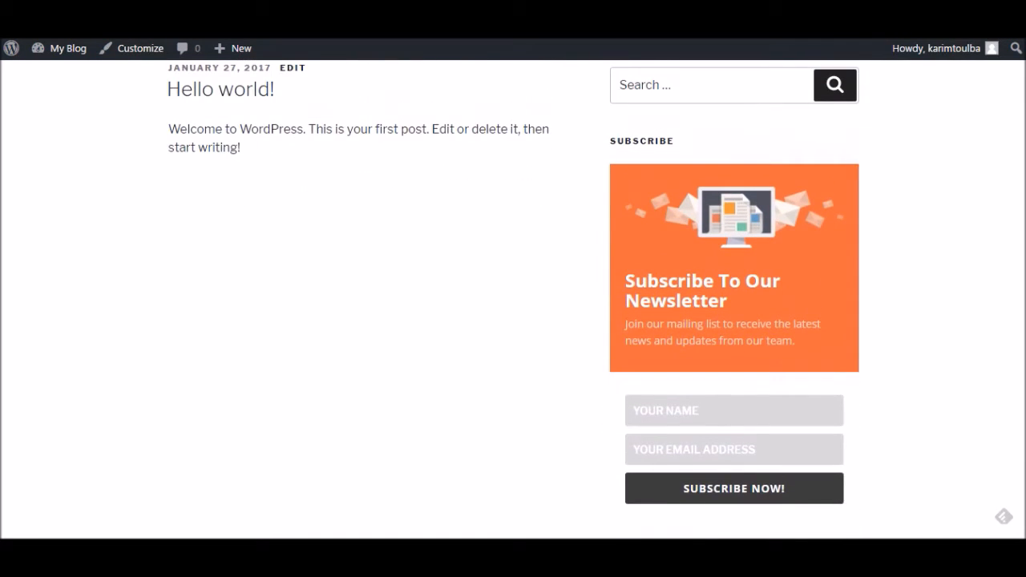
pyautogui.scroll(-1, 745, 167)
pyautogui.scroll(2, 745, 168)
pyautogui.click(698, 197)
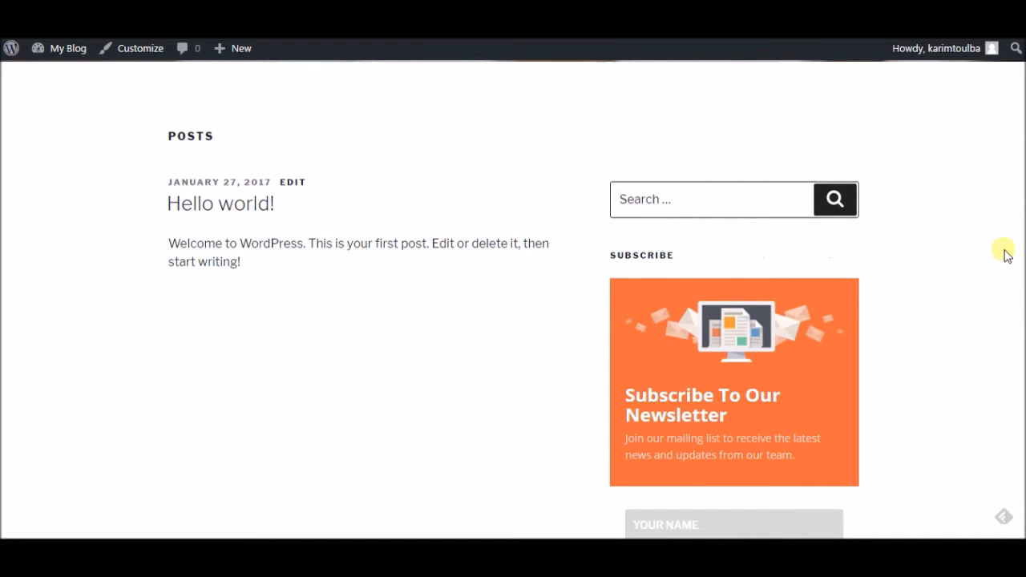
pyautogui.scroll(-2, 802, 181)
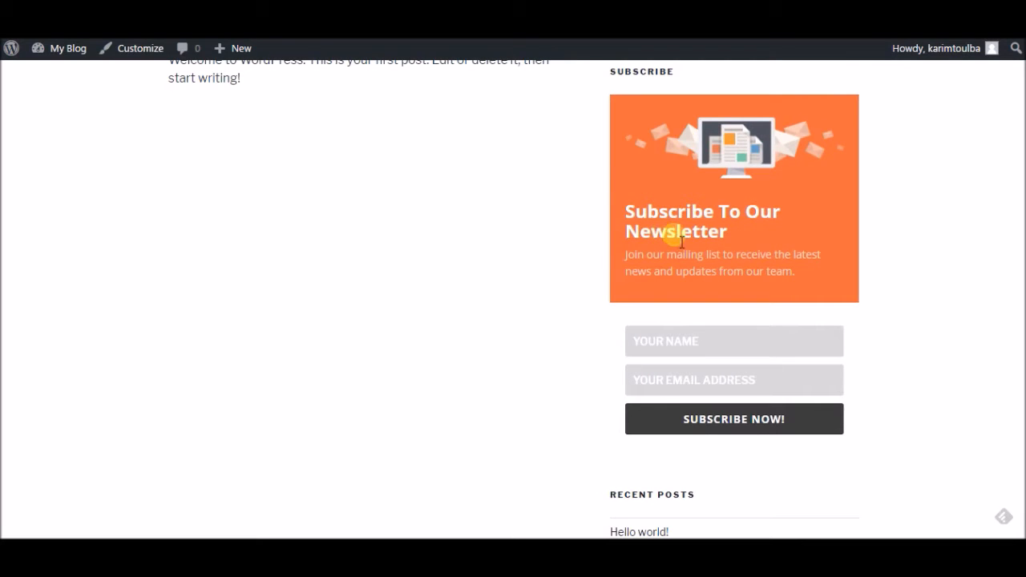
pyautogui.scroll(-1, 1002, 449)
pyautogui.scroll(1, 734, 297)
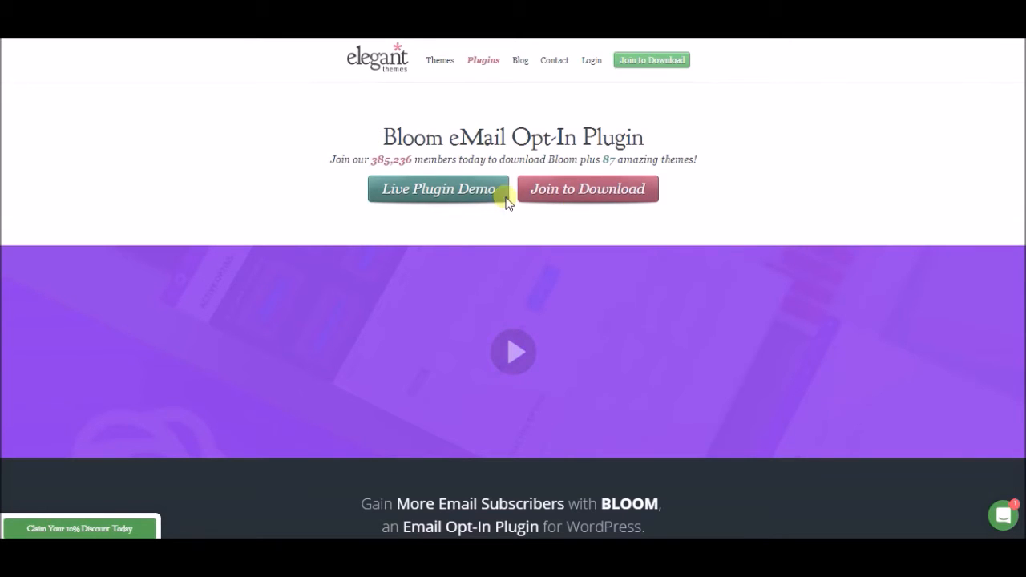
# Step: Open Join to Download and review the Personal, Developer and Lifetime Access plan features
pyautogui.click(573, 199)
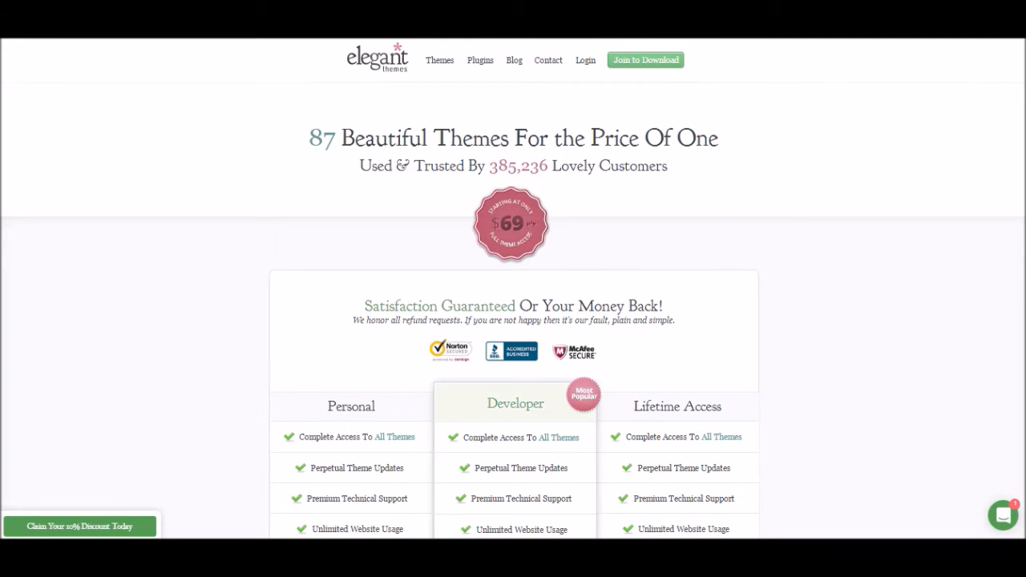
pyautogui.scroll(-2, 513, 288)
pyautogui.scroll(2, 513, 289)
pyautogui.scroll(-3, 513, 288)
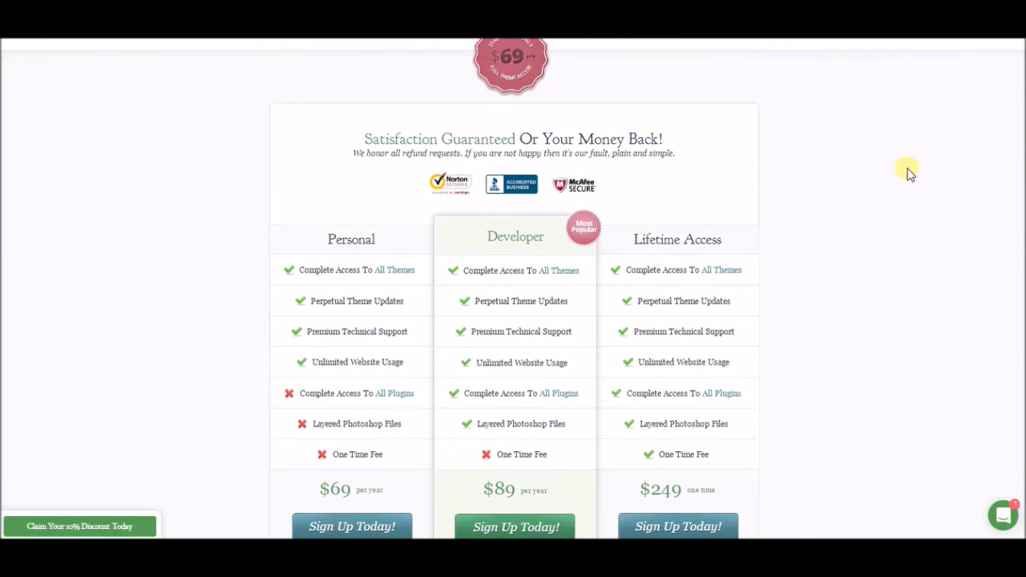
pyautogui.scroll(2, 513, 289)
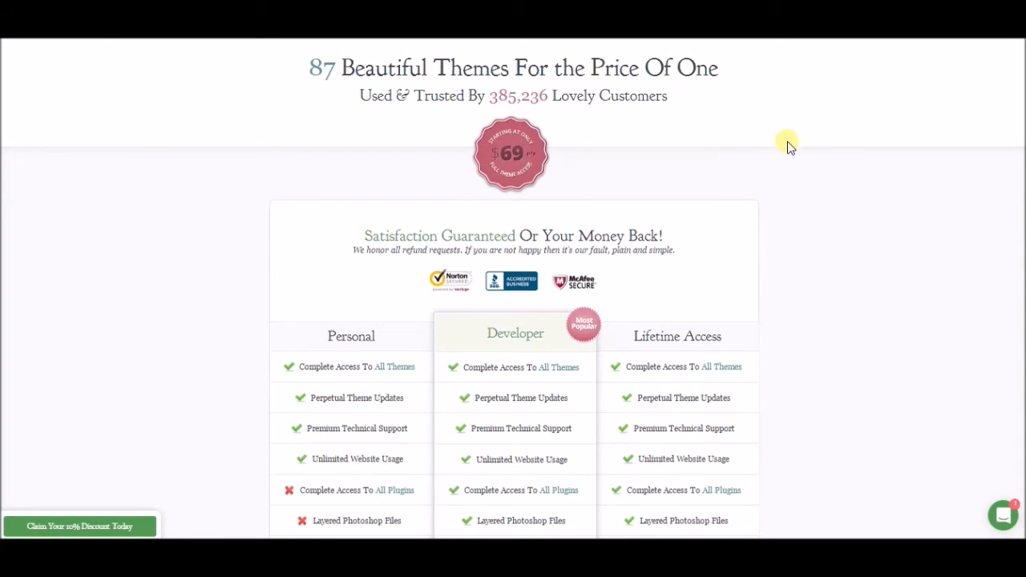
pyautogui.scroll(-2, 513, 289)
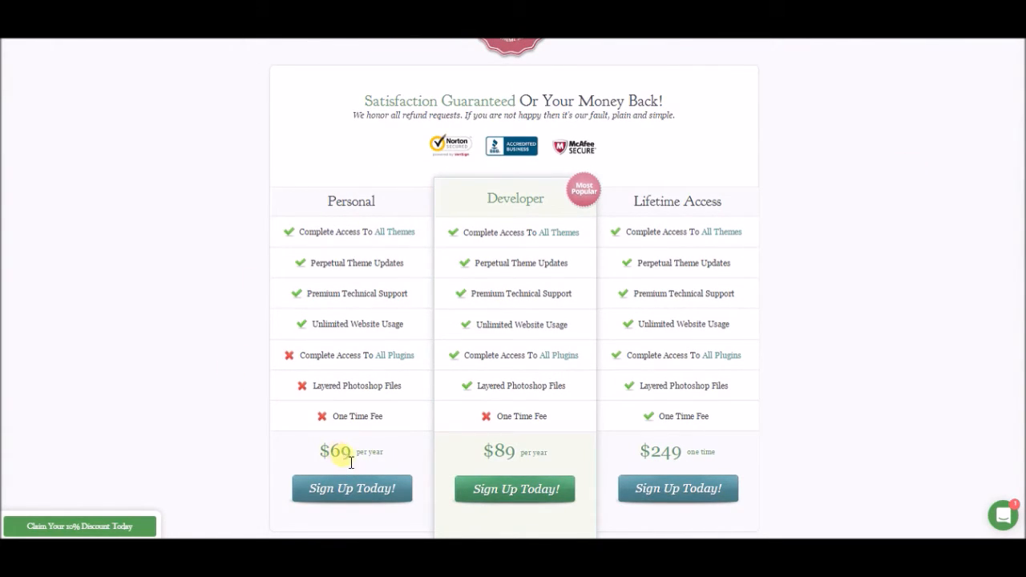
pyautogui.moveTo(351, 293)
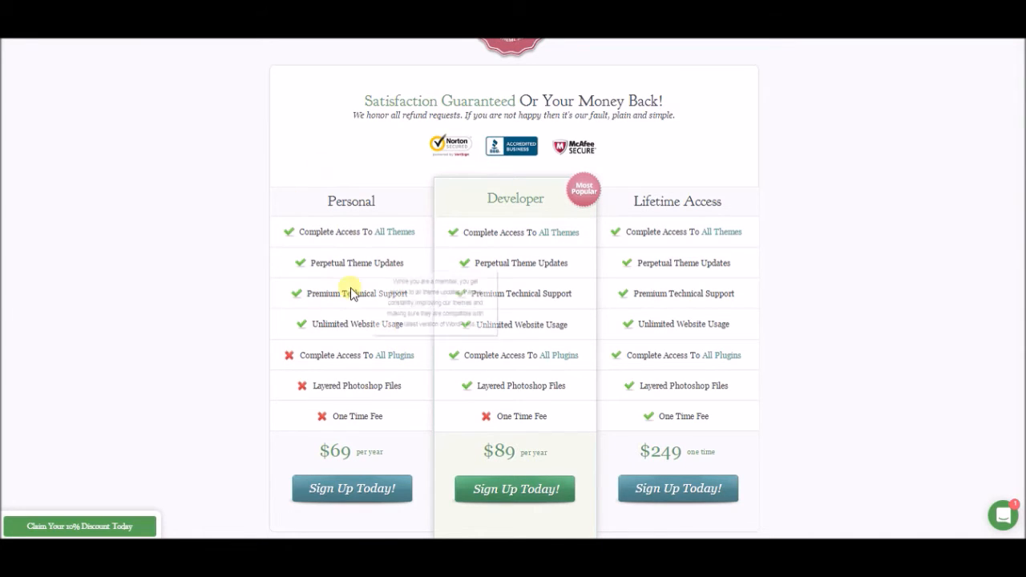
pyautogui.moveTo(350, 261)
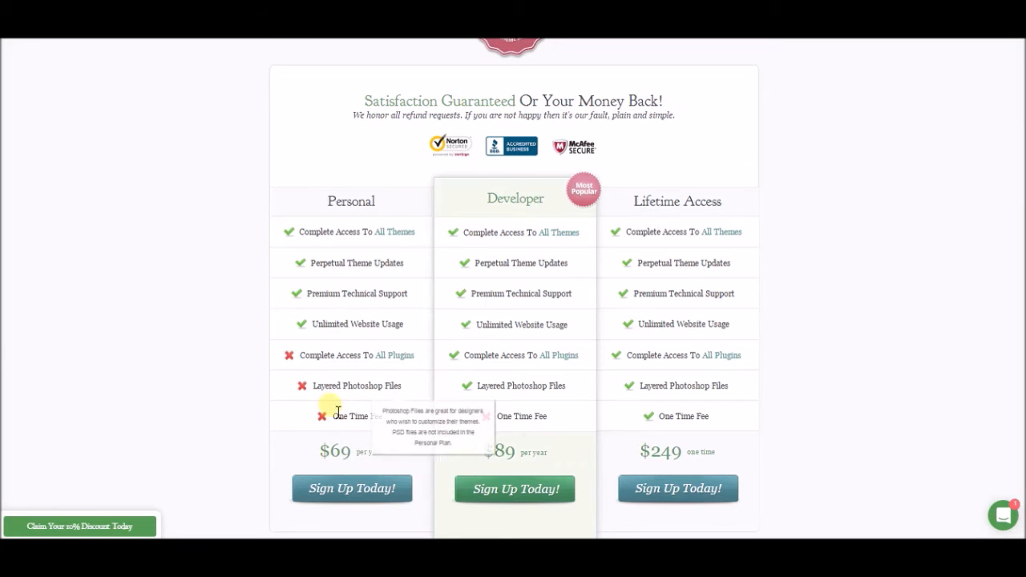
pyautogui.moveTo(389, 361)
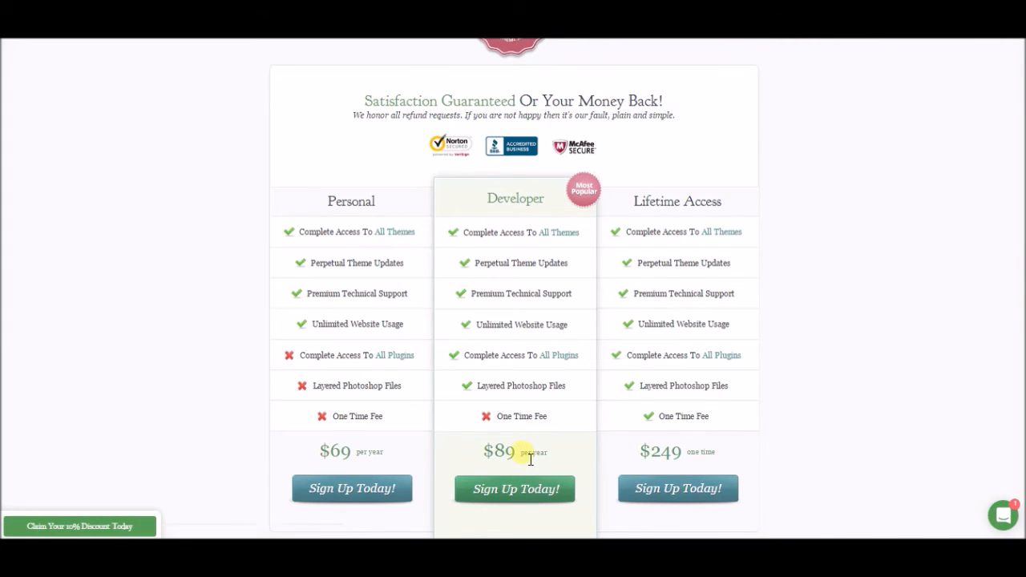
# Step: Highlight the Developer plan's 'per year' pricing text to point it out
pyautogui.moveTo(521, 454); pyautogui.dragTo(552, 459)
pyautogui.click(552, 453)
pyautogui.moveTo(552, 455); pyautogui.dragTo(527, 457)
pyautogui.click(519, 462)
# Step: Highlight the Developer plan's $89 price, then clear the selection
pyautogui.moveTo(518, 457); pyautogui.dragTo(490, 458)
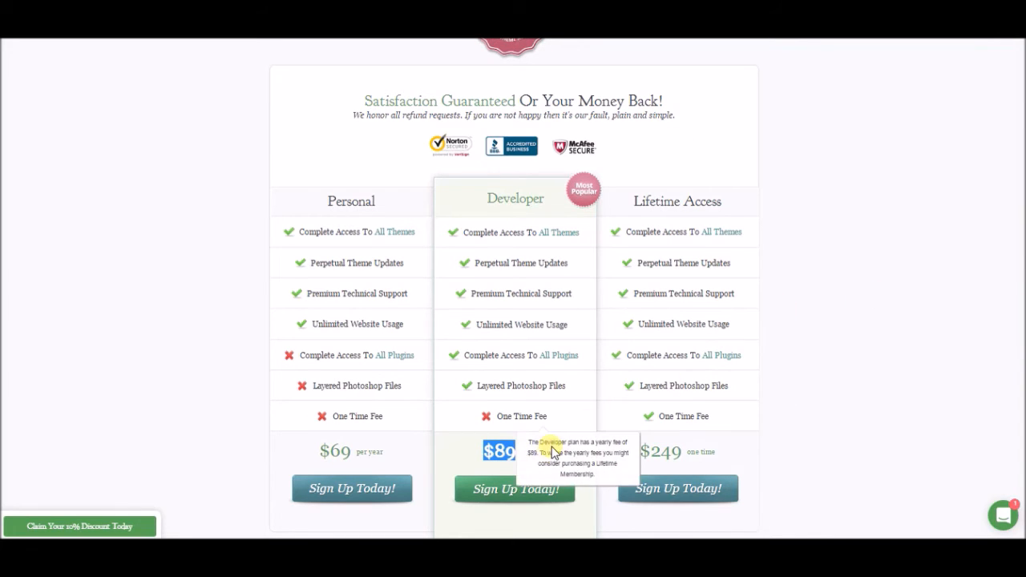
pyautogui.click(493, 463)
pyautogui.moveTo(496, 461); pyautogui.dragTo(518, 458)
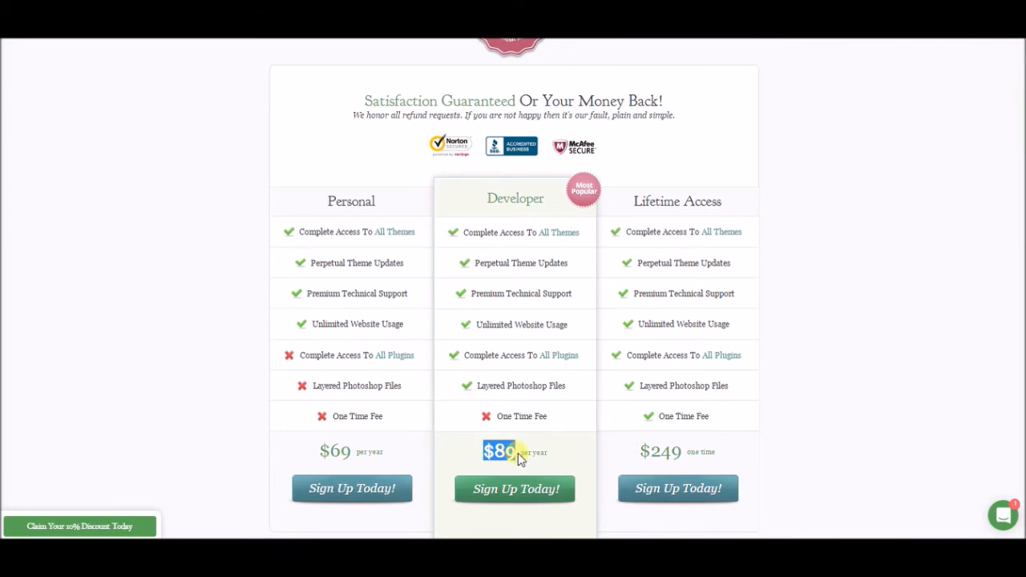
pyautogui.moveTo(487, 408)
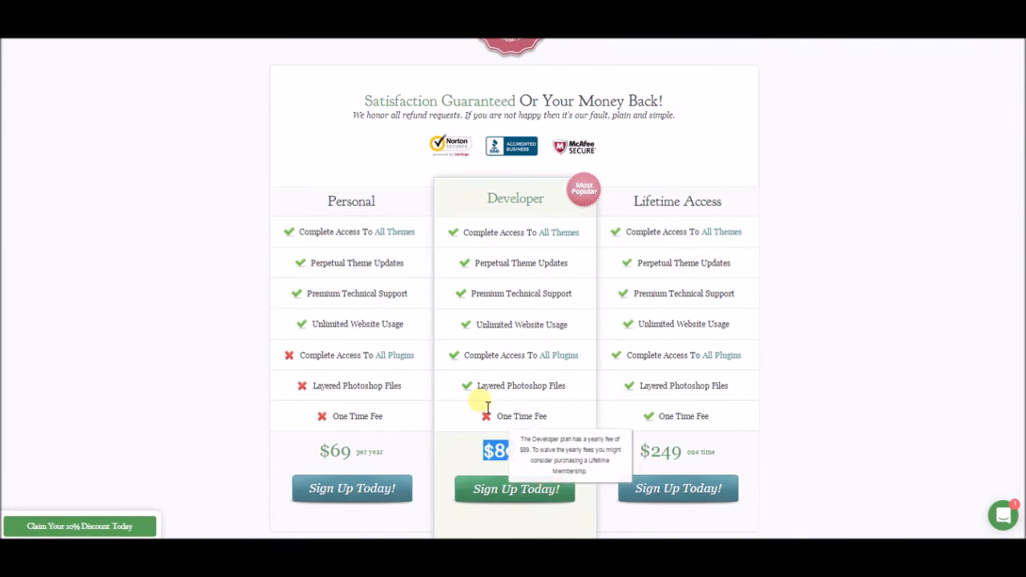
pyautogui.moveTo(493, 330)
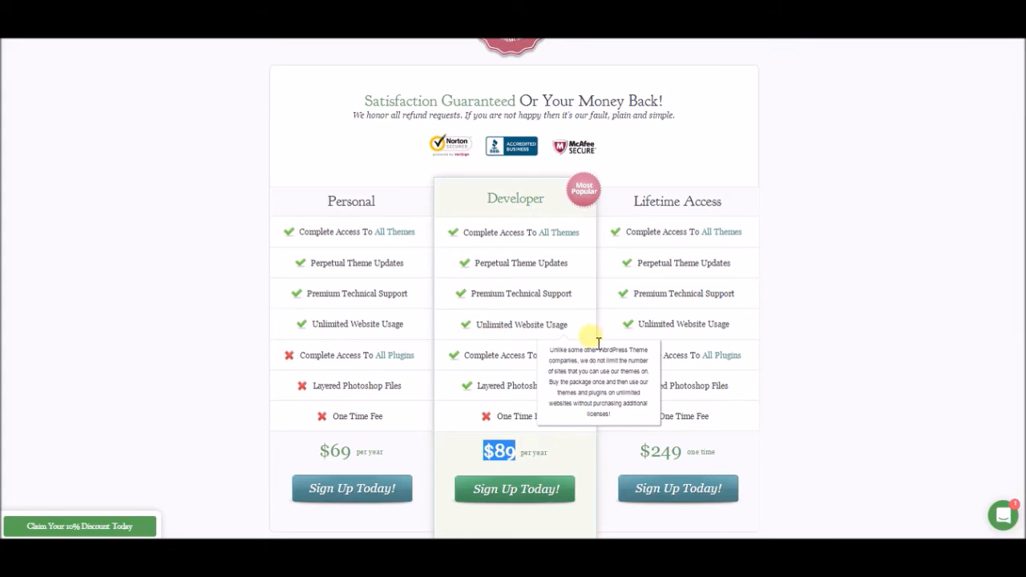
pyautogui.moveTo(522, 277)
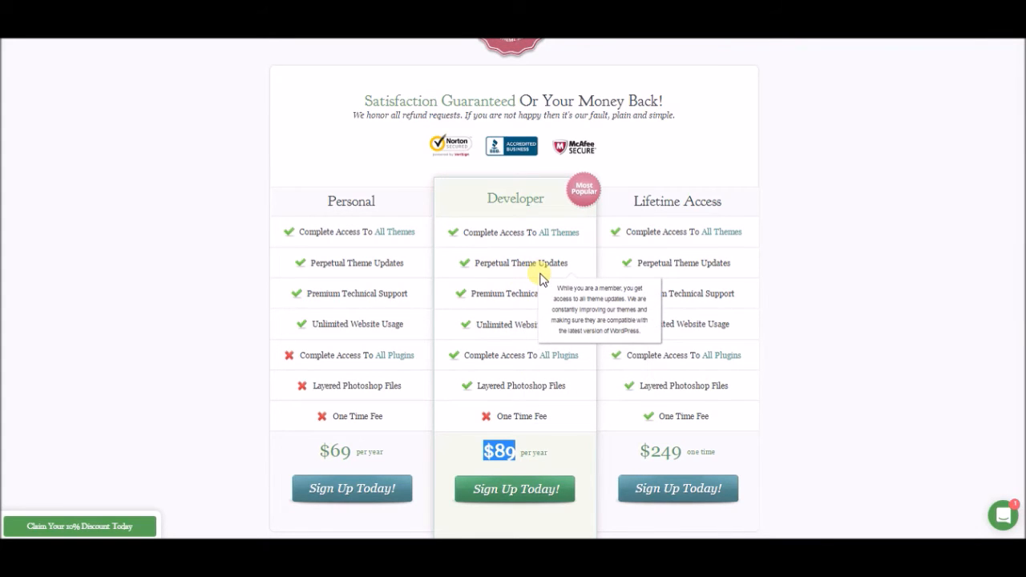
pyautogui.moveTo(523, 422)
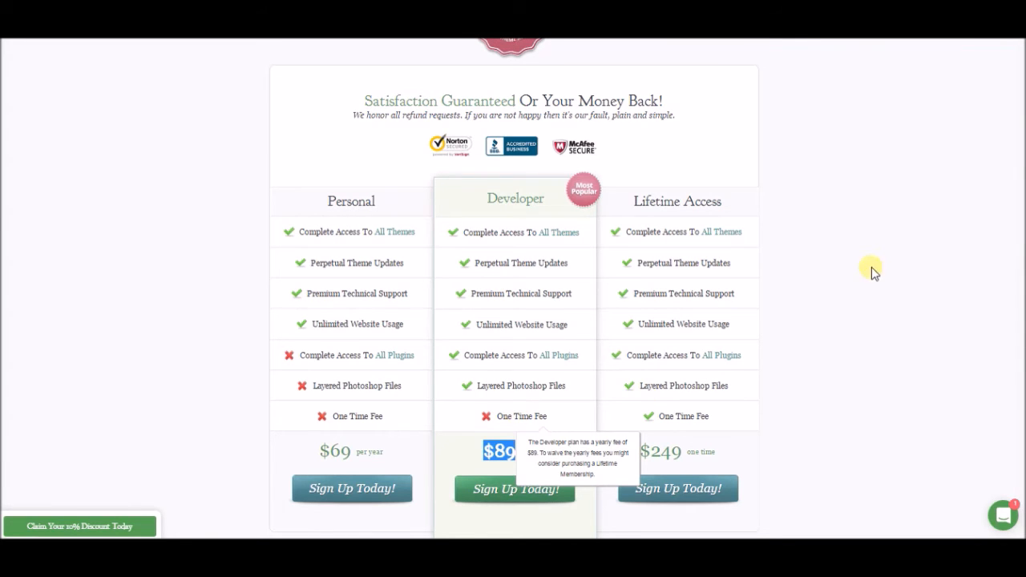
pyautogui.click(493, 332)
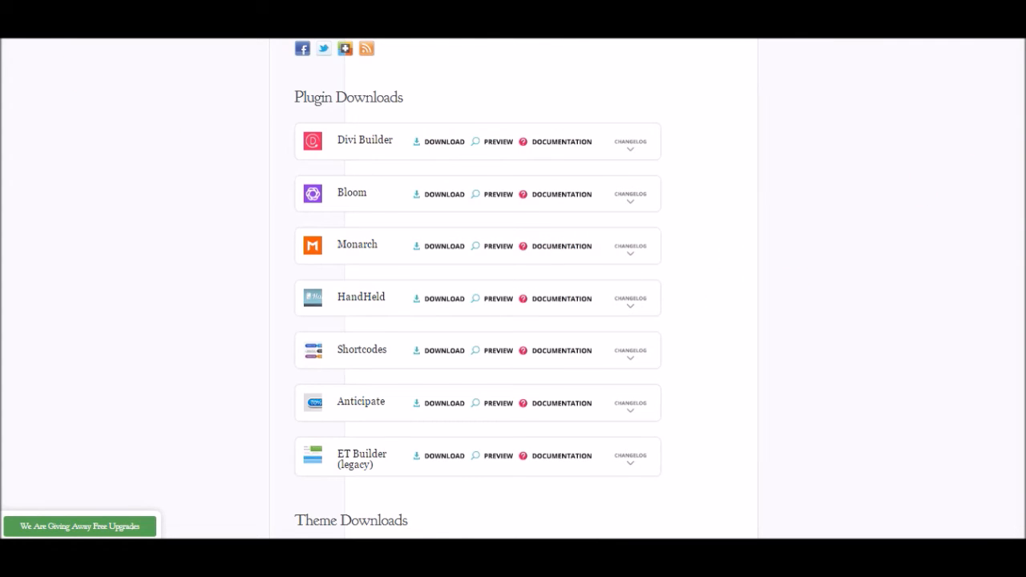
# Step: Scroll up and down through the members page's Plugin Downloads and Theme Downloads lists
pyautogui.scroll(1, 794, 286)
pyautogui.scroll(-1, 478, 288)
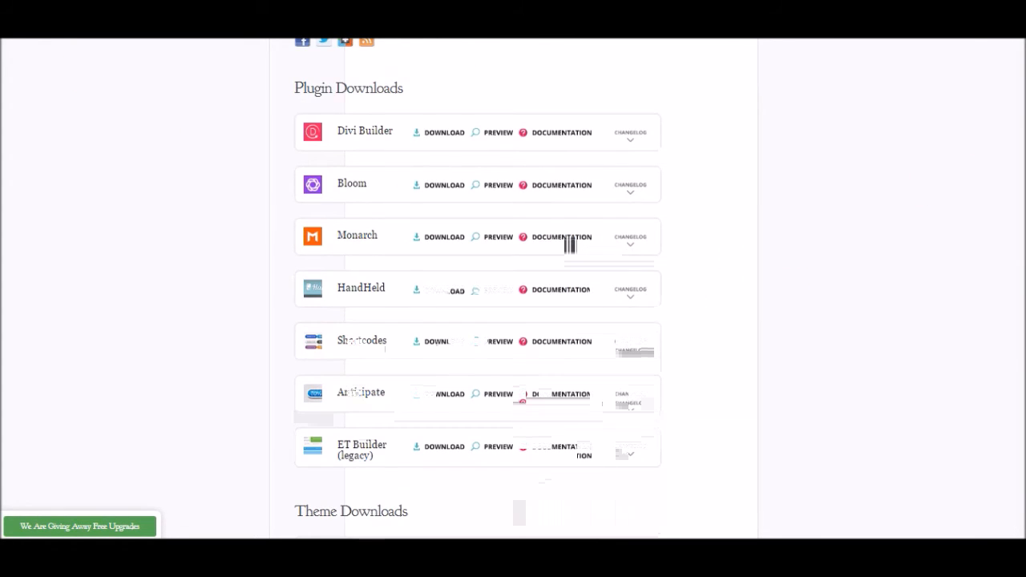
pyautogui.scroll(-2, 478, 288)
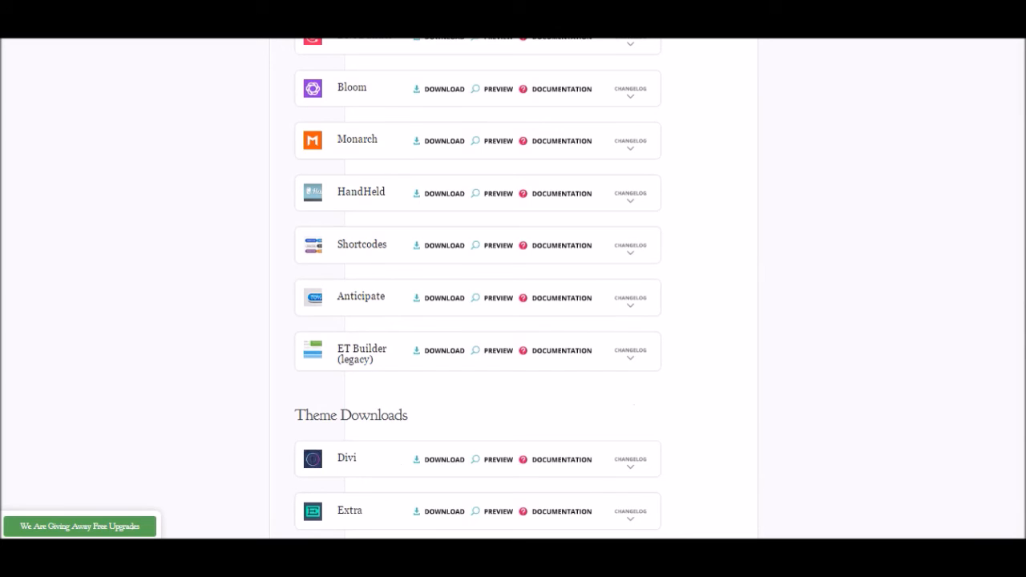
pyautogui.scroll(1, 478, 289)
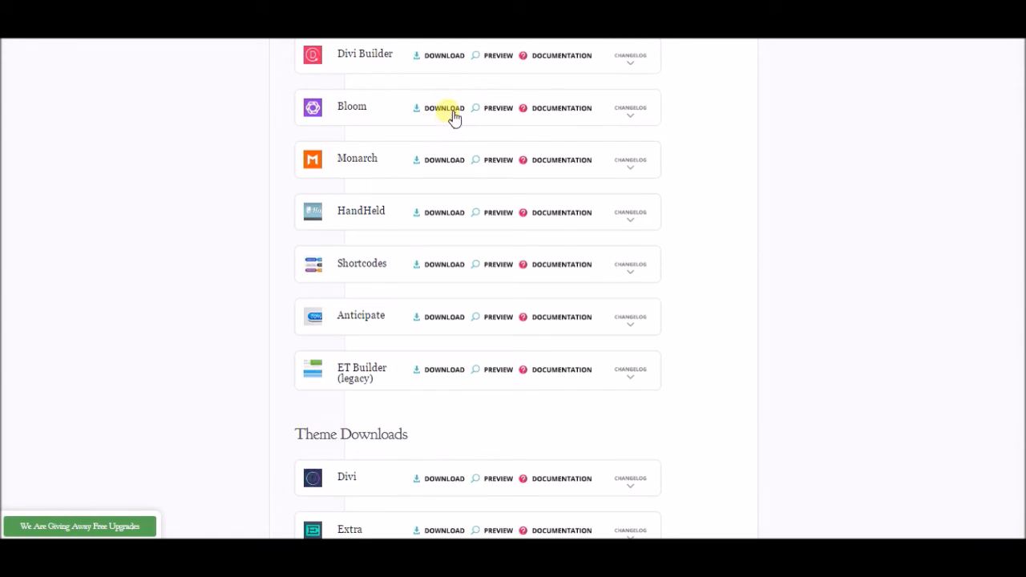
pyautogui.scroll(-6, 1011, 93)
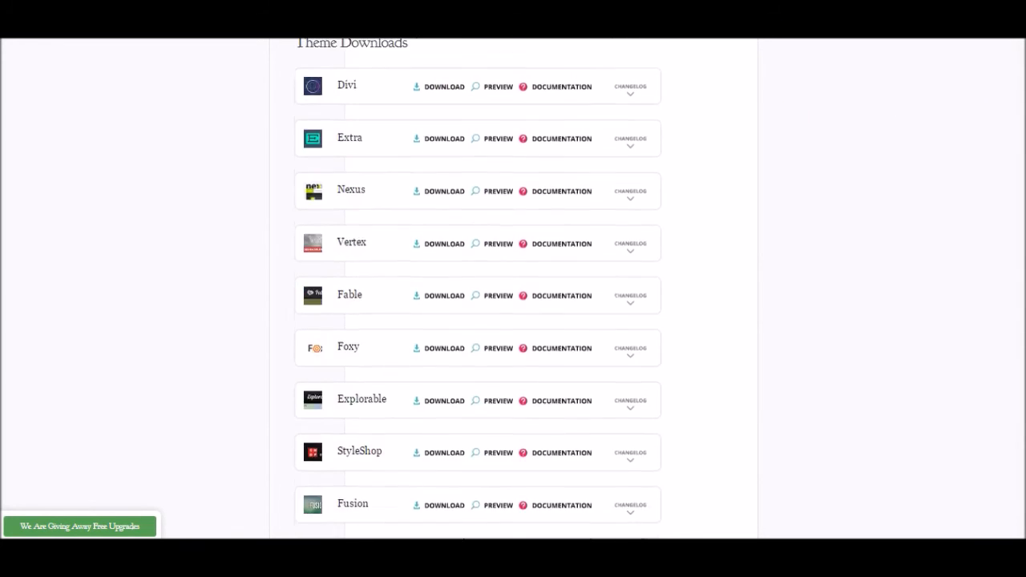
pyautogui.scroll(1, 478, 288)
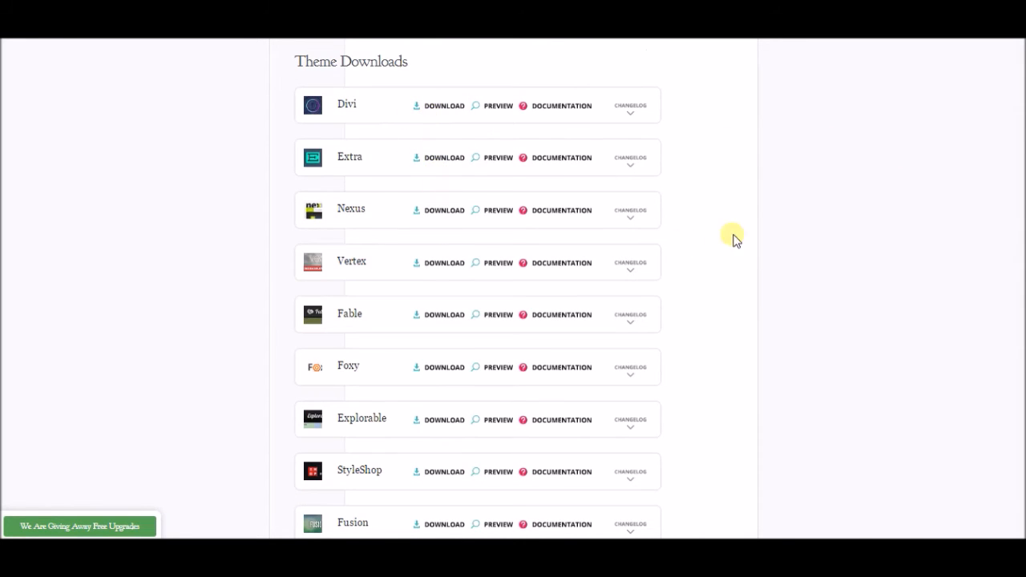
pyautogui.scroll(-3, 116, 121)
pyautogui.scroll(7, 116, 121)
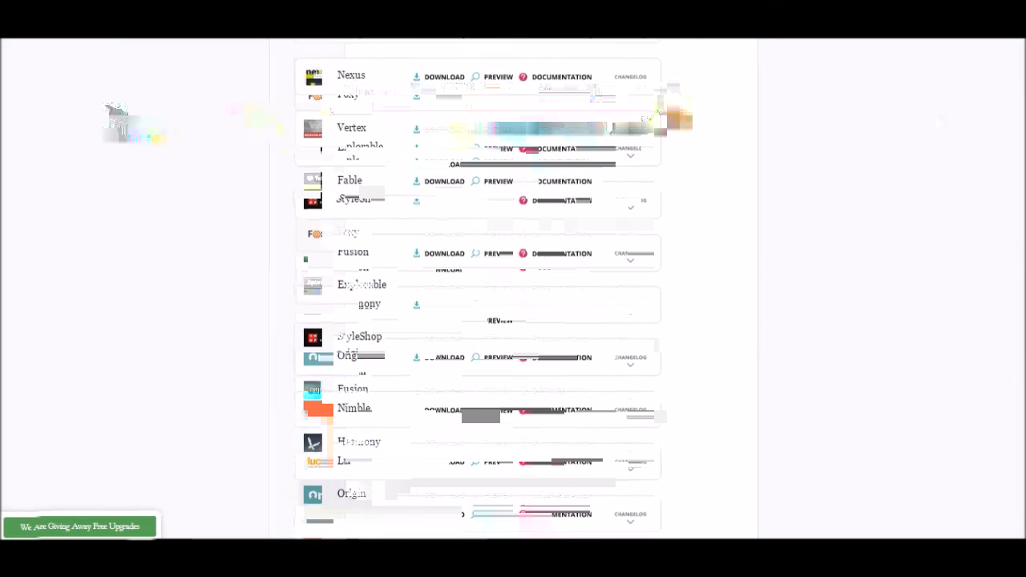
pyautogui.scroll(1, 478, 288)
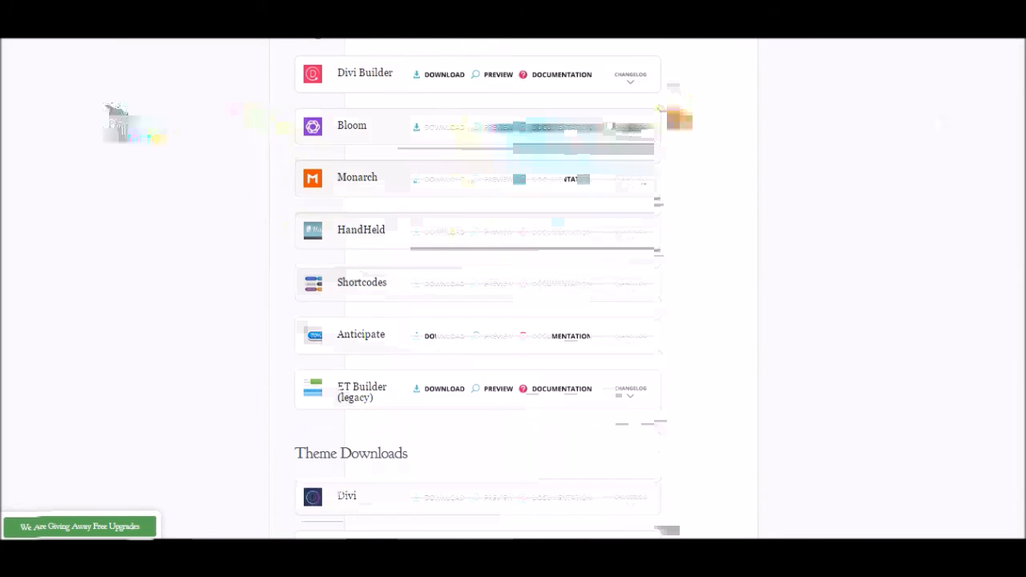
pyautogui.scroll(1, 478, 289)
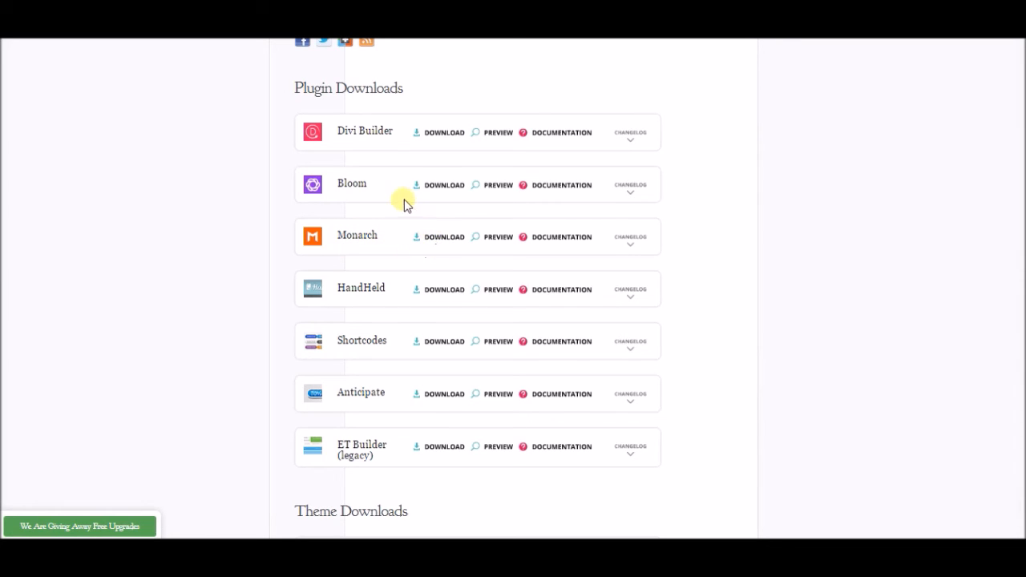
pyautogui.scroll(-1, 642, 123)
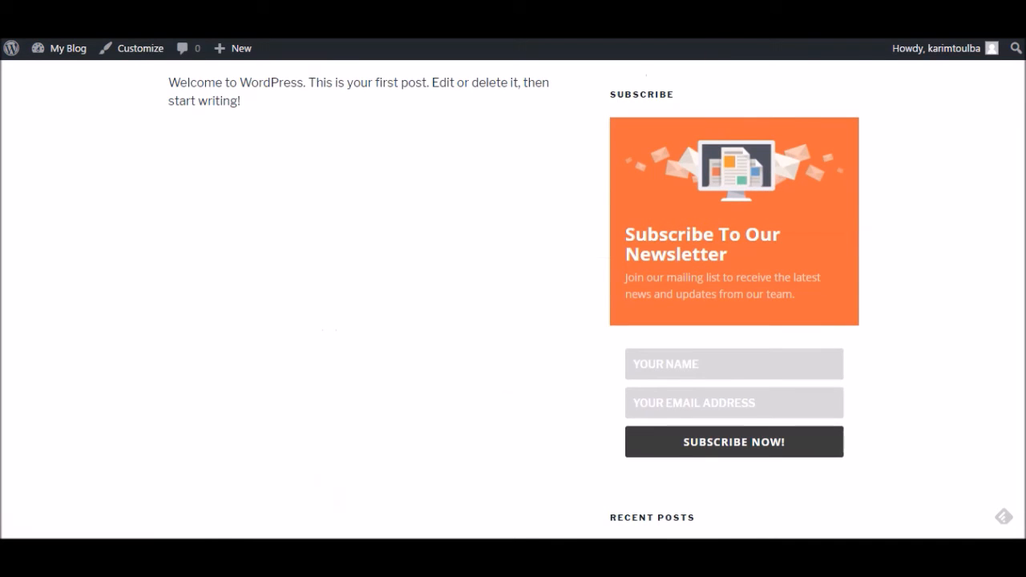
pyautogui.scroll(1, 843, 222)
pyautogui.scroll(-1, 843, 222)
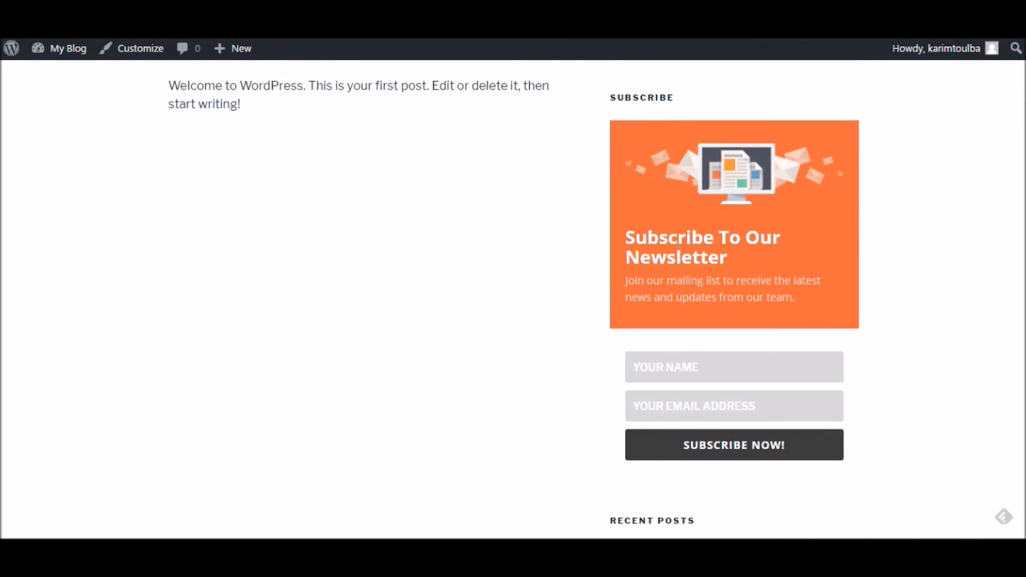
pyautogui.scroll(-1, 514, 298)
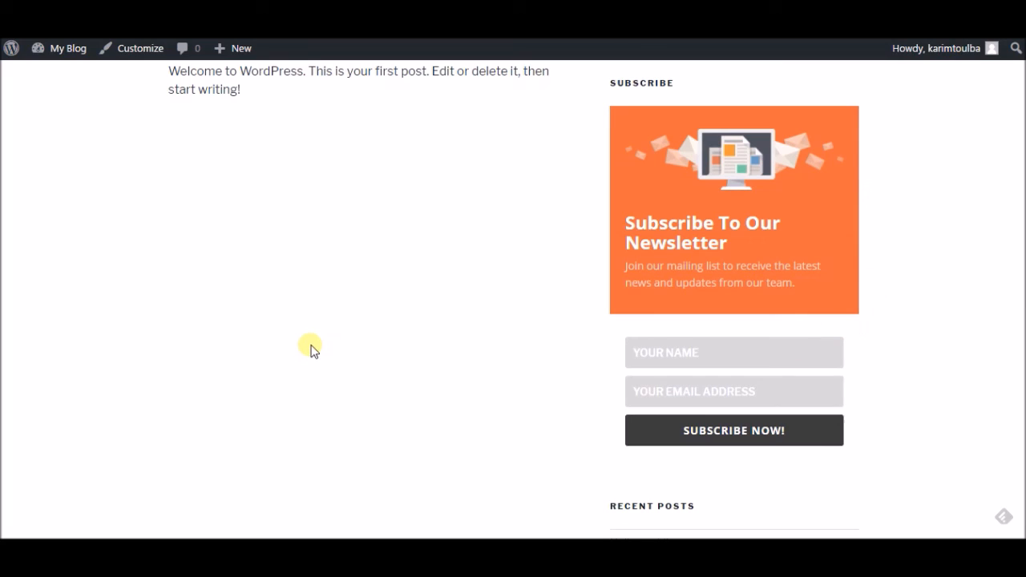